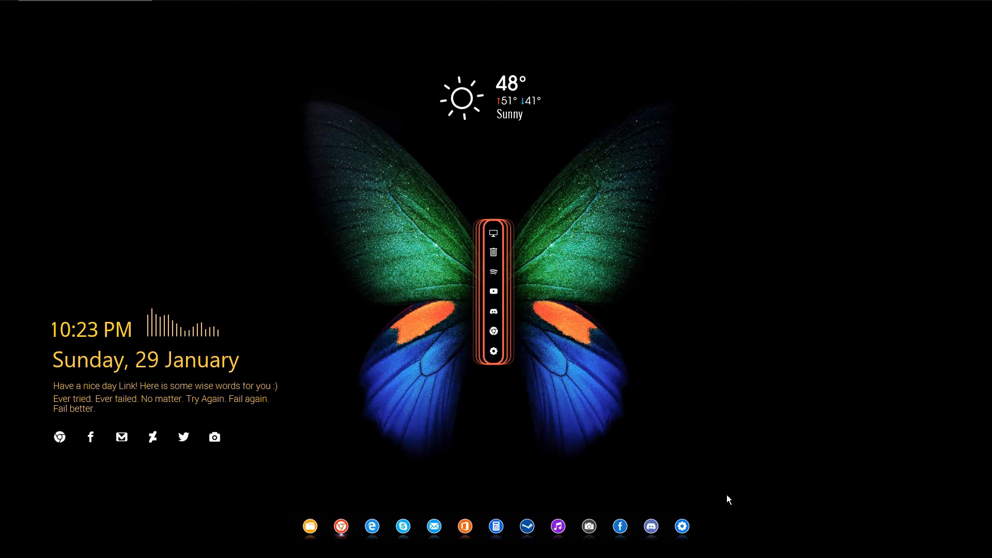
Step: Open This PC from the desktop widget and from the dock, closing its window each time
{"action": "left_click", "coordinate": [494, 233]}
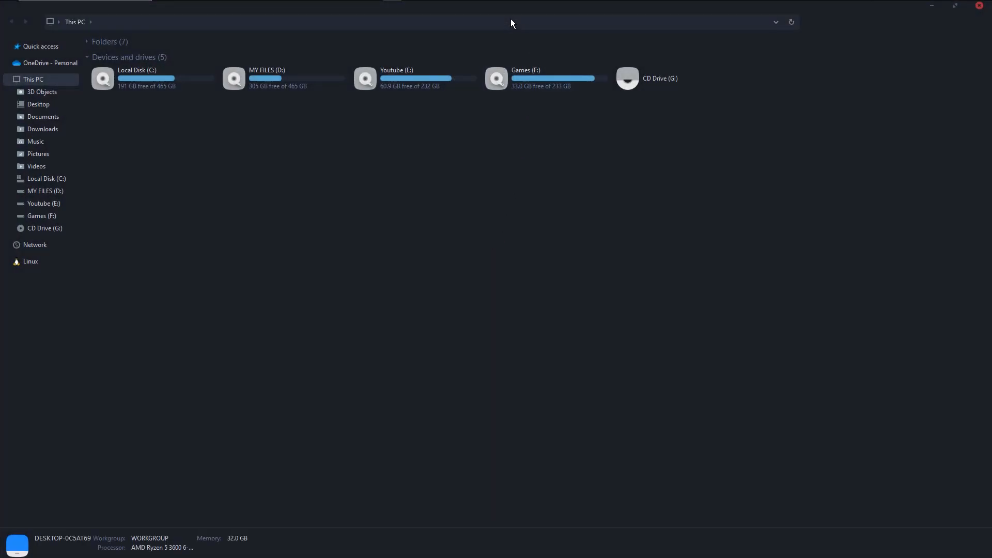
{"action": "left_click_drag", "start_coordinate": [507, 11], "coordinate": [491, 96]}
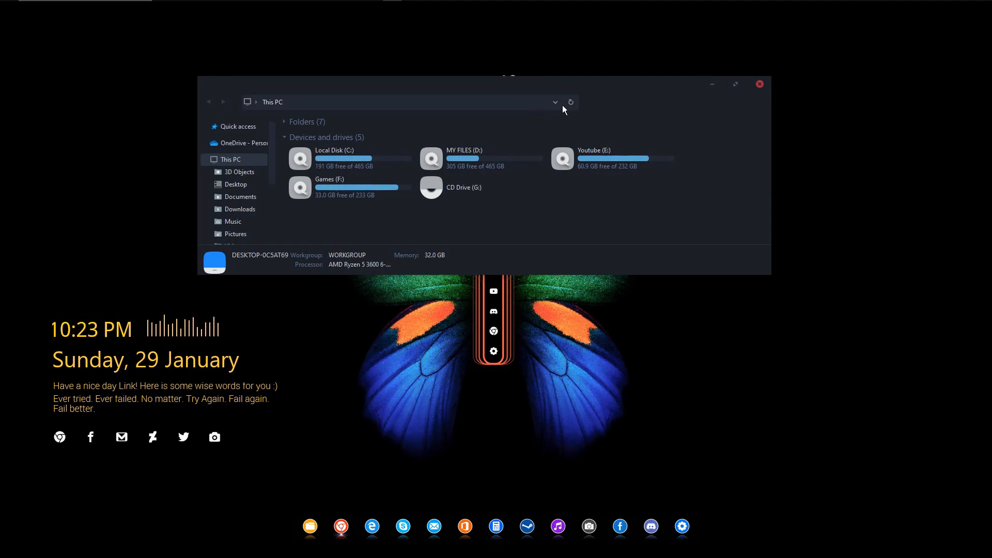
{"action": "left_click", "coordinate": [761, 86]}
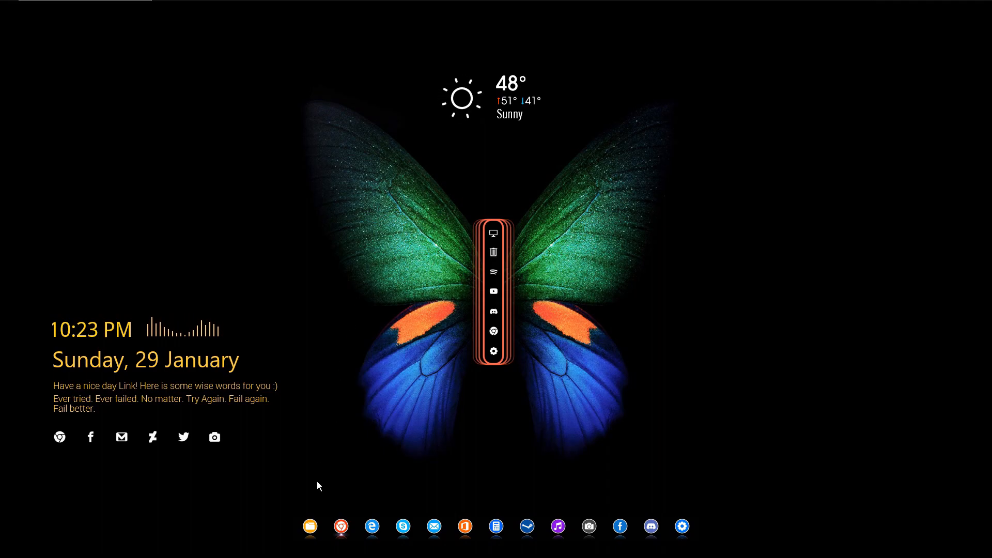
{"action": "left_click", "coordinate": [310, 526]}
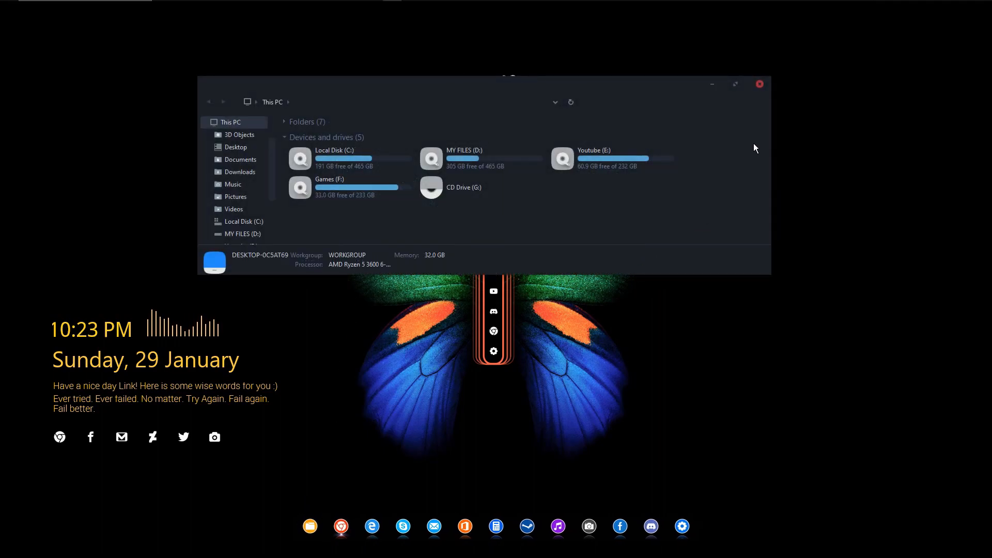
{"action": "left_click", "coordinate": [759, 84]}
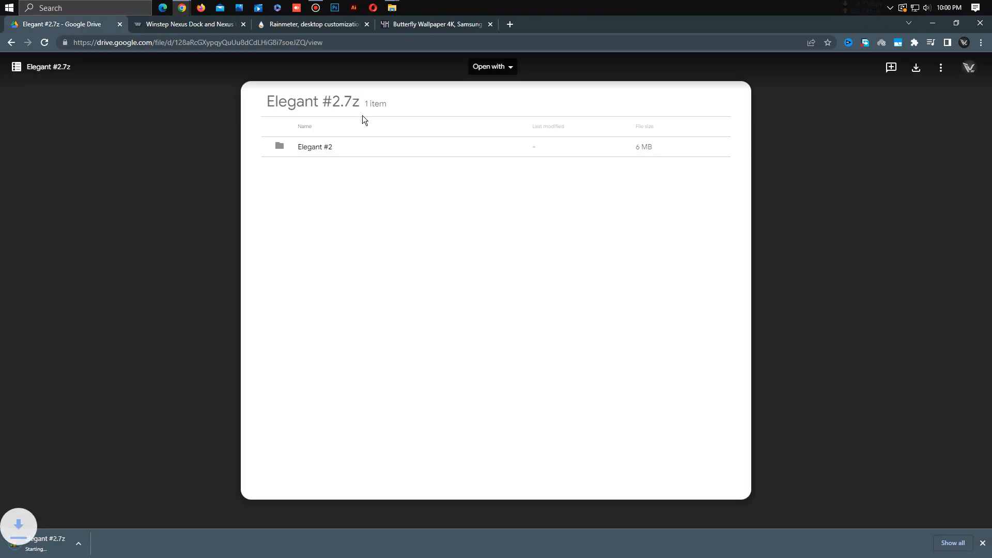
Step: Download the free Winstep Nexus dock and the Rainmeter 4.5.17 installer from their websites
{"action": "left_click", "coordinate": [173, 26]}
{"action": "scroll", "coordinate": [214, 155], "scroll_direction": "down", "scroll_amount": 8}
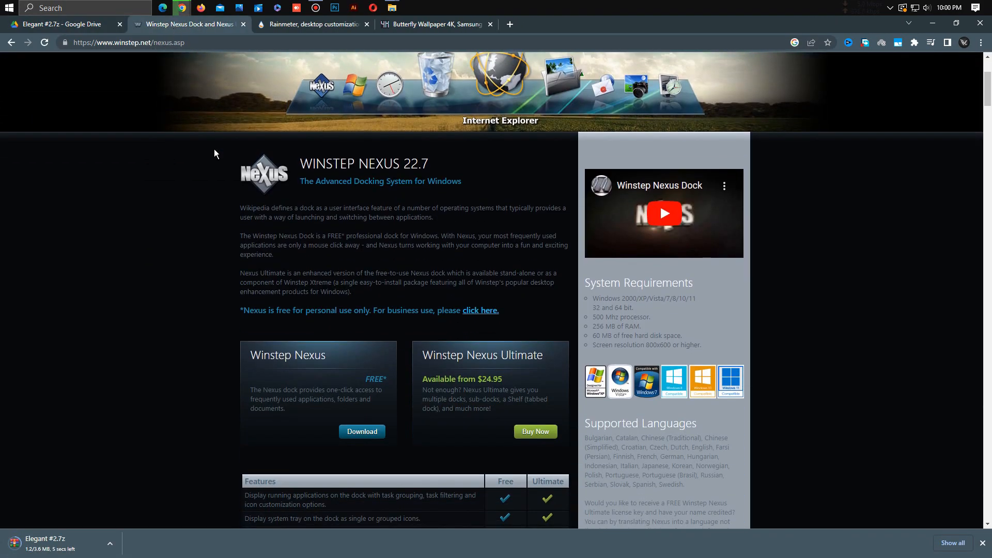
{"action": "left_click", "coordinate": [356, 172]}
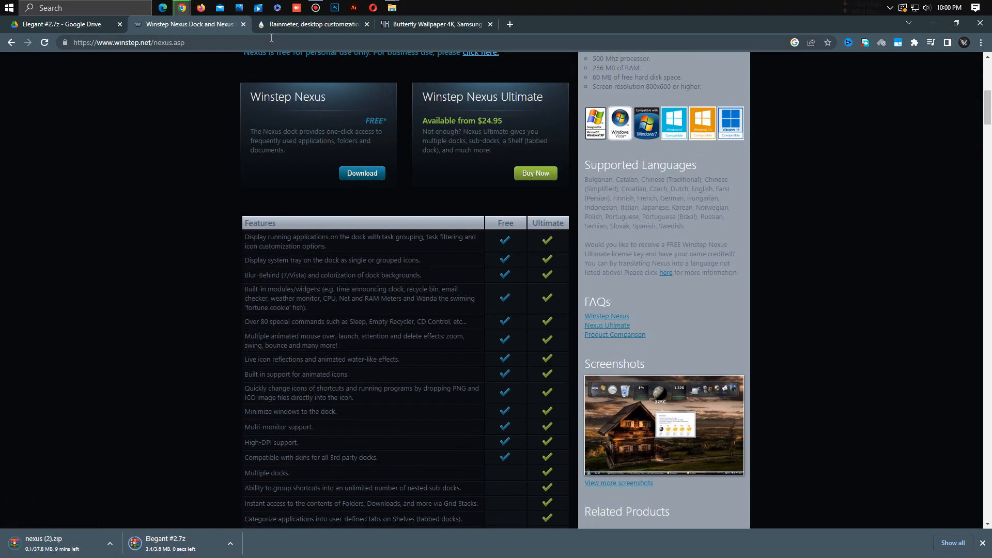
{"action": "left_click", "coordinate": [310, 24]}
{"action": "scroll", "coordinate": [303, 217], "scroll_direction": "down", "scroll_amount": 3}
{"action": "left_click", "coordinate": [428, 211]}
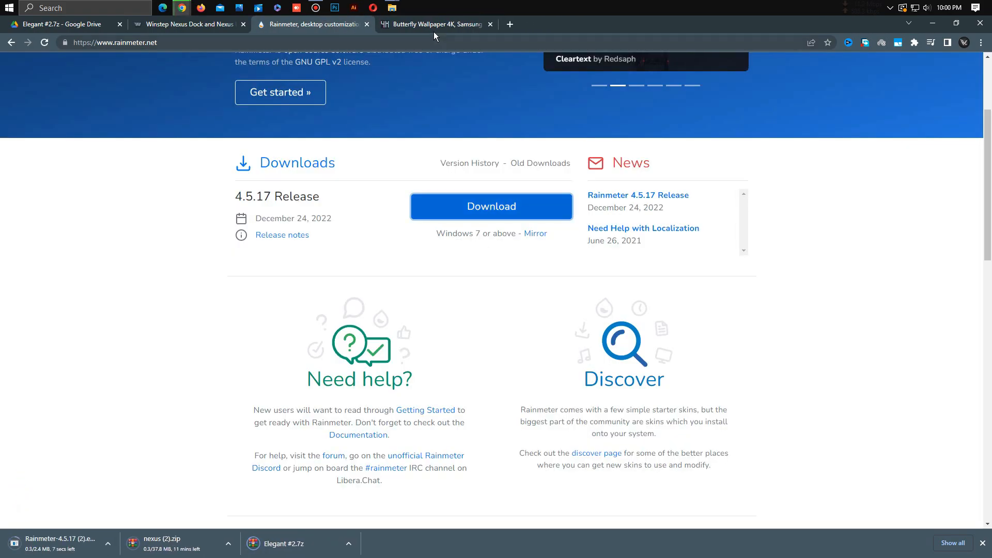
Step: Download the original 4600x2560 butterfly wallpaper and the Tiny Weather Animated skin from their pages
{"action": "left_click", "coordinate": [435, 27]}
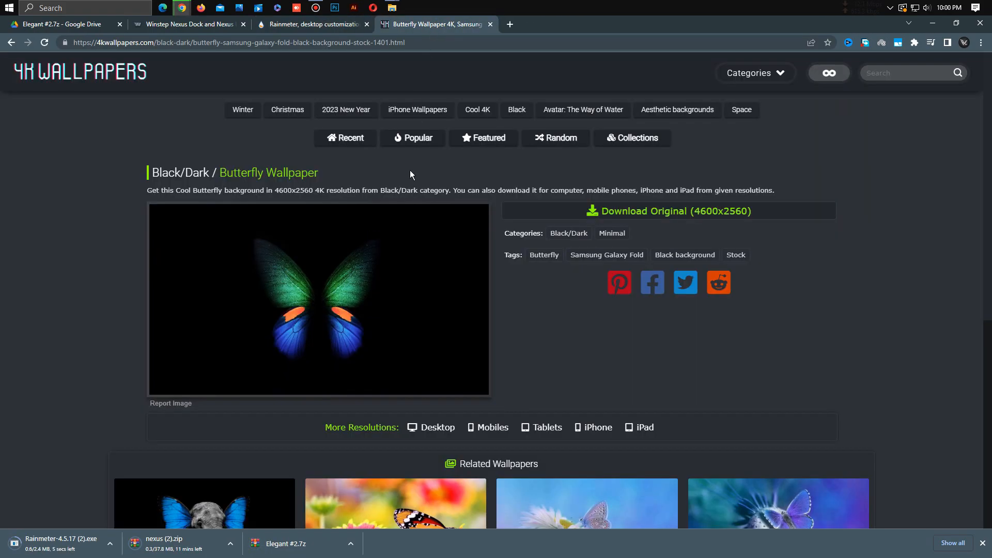
{"action": "scroll", "coordinate": [520, 199], "scroll_direction": "down", "scroll_amount": 3}
{"action": "scroll", "coordinate": [520, 203], "scroll_direction": "up", "scroll_amount": 3}
{"action": "left_click", "coordinate": [667, 161]}
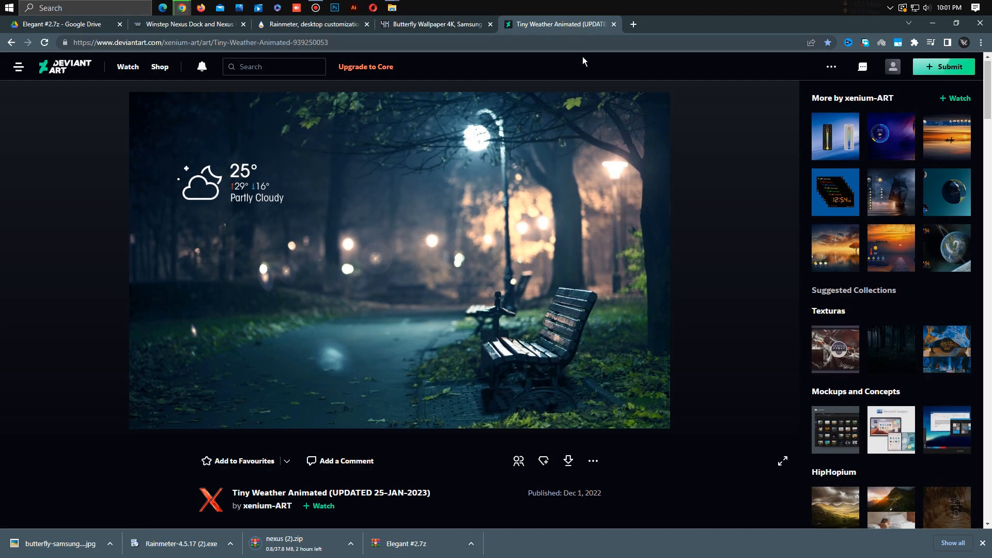
{"action": "scroll", "coordinate": [574, 232], "scroll_direction": "down", "scroll_amount": 3}
{"action": "left_click", "coordinate": [571, 313]}
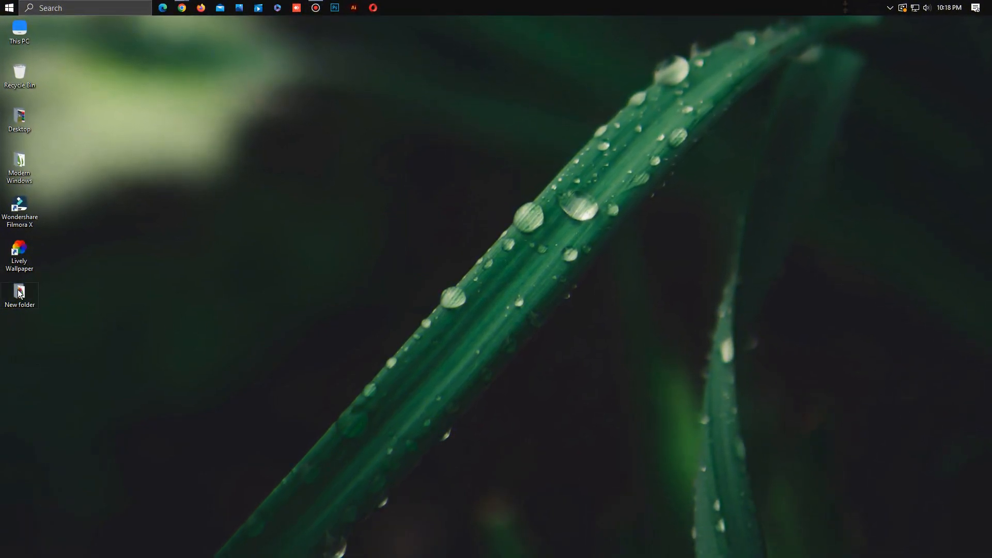
Step: Set the butterfly image from the desktop's New folder as the desktop background
{"action": "double_click", "coordinate": [18, 293]}
{"action": "left_click", "coordinate": [269, 150]}
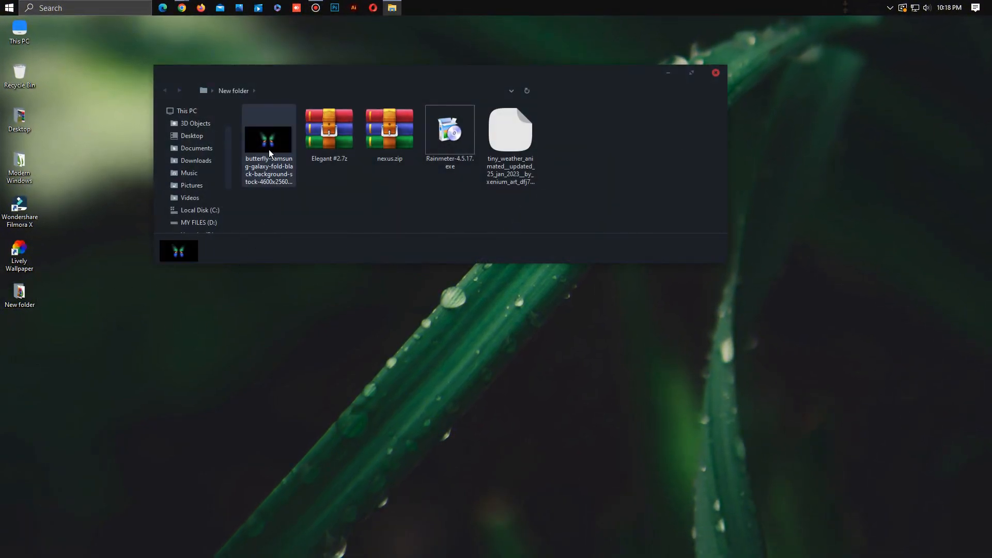
{"action": "right_click", "coordinate": [269, 150]}
{"action": "left_click", "coordinate": [313, 202]}
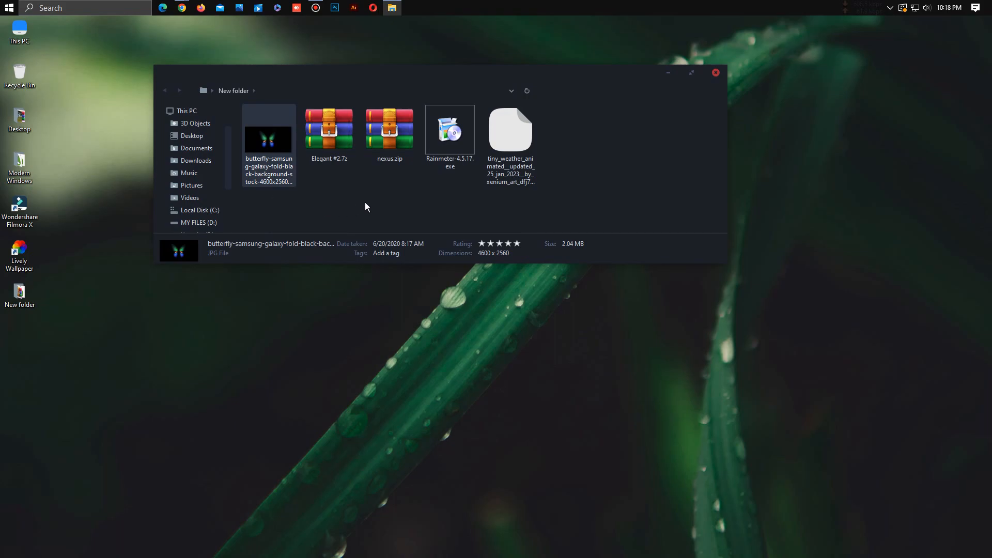
{"action": "left_click_drag", "start_coordinate": [571, 74], "coordinate": [599, 108]}
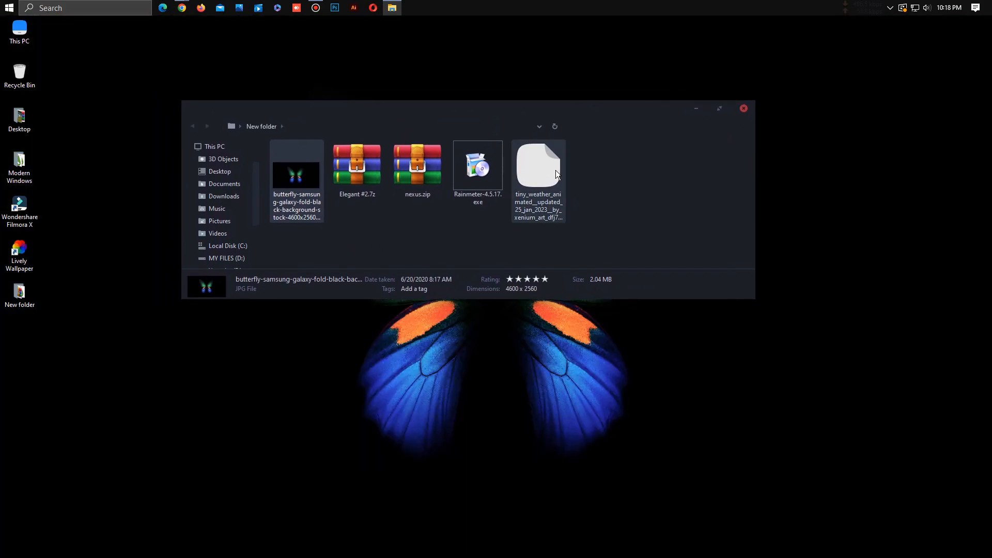
Step: Extract the Elegant #2.7z archive with 7-Zip into its own subfolder of New folder
{"action": "right_click", "coordinate": [369, 169]}
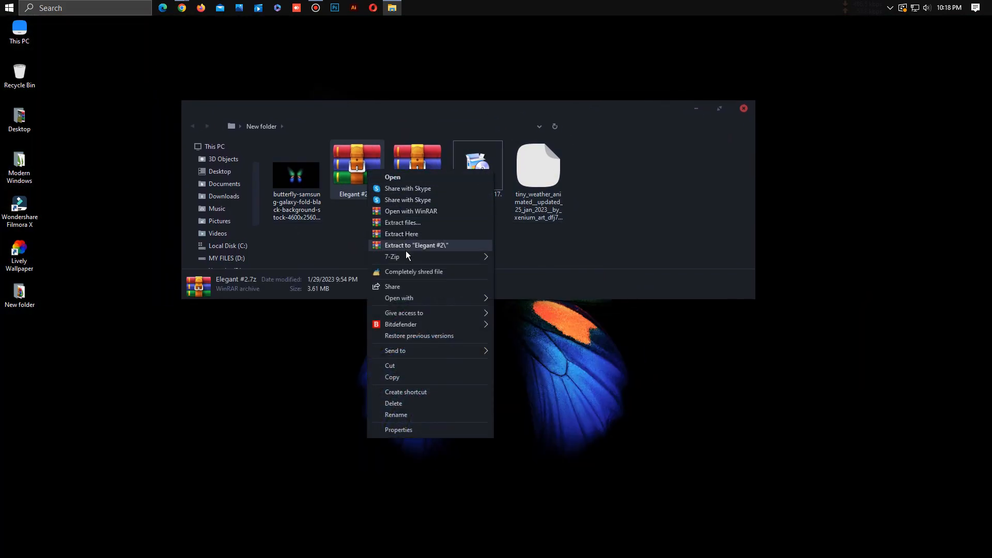
{"action": "mouse_move", "coordinate": [406, 254]}
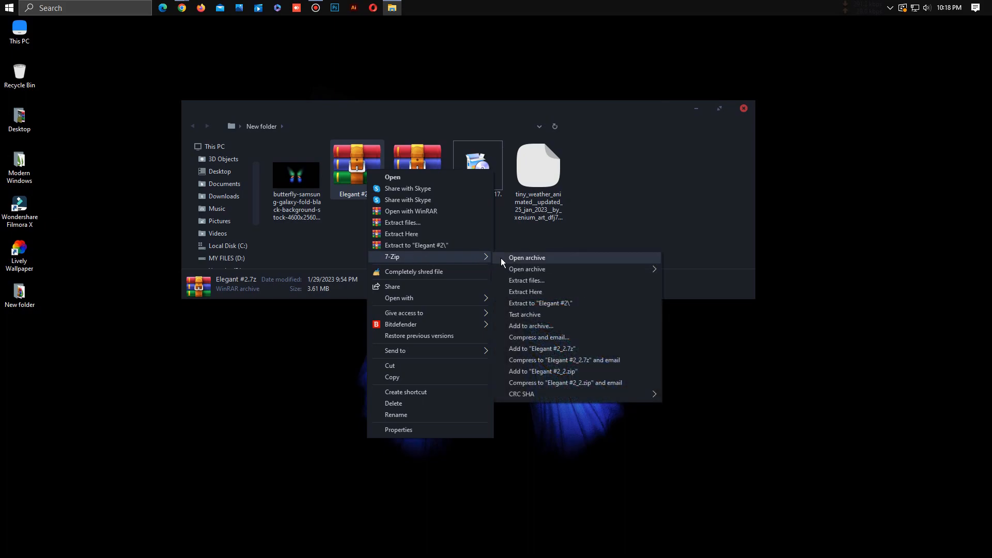
{"action": "left_click", "coordinate": [539, 283]}
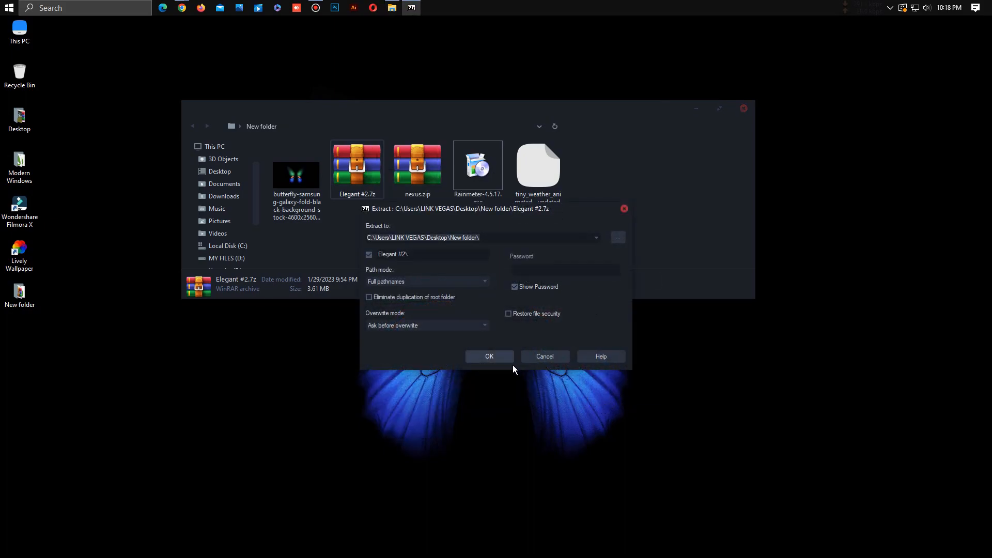
{"action": "left_click", "coordinate": [483, 357]}
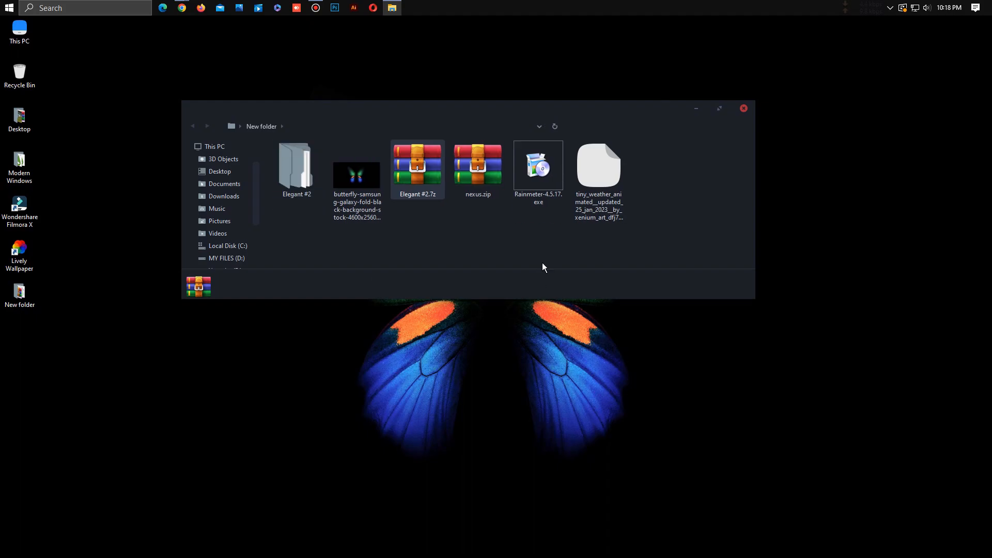
Step: Show the extracted Elegant #2 folder in a maximized window with large icons and open the Elegant #2 folder inside it
{"action": "double_click", "coordinate": [297, 167]}
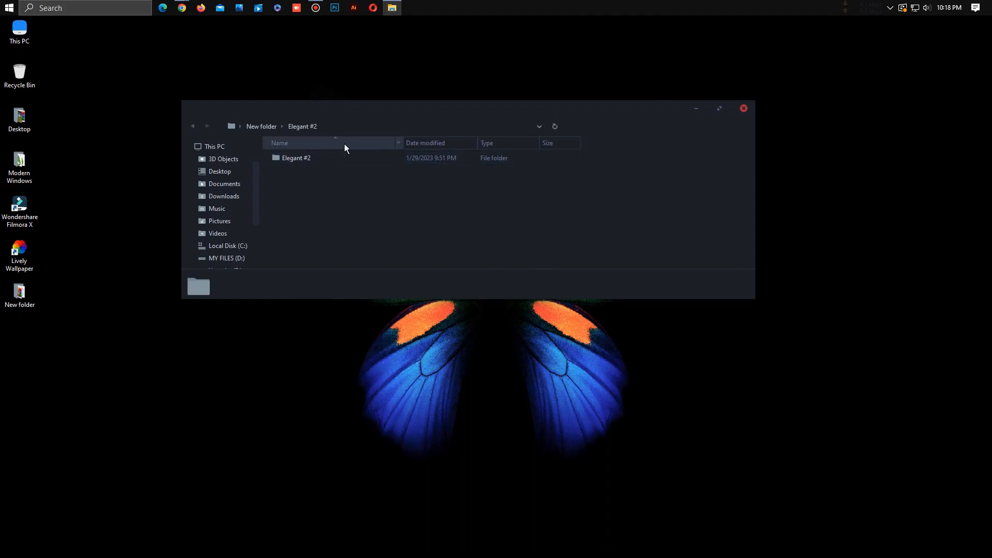
{"action": "double_click", "coordinate": [385, 107]}
{"action": "right_click", "coordinate": [200, 107]}
{"action": "mouse_move", "coordinate": [279, 117]}
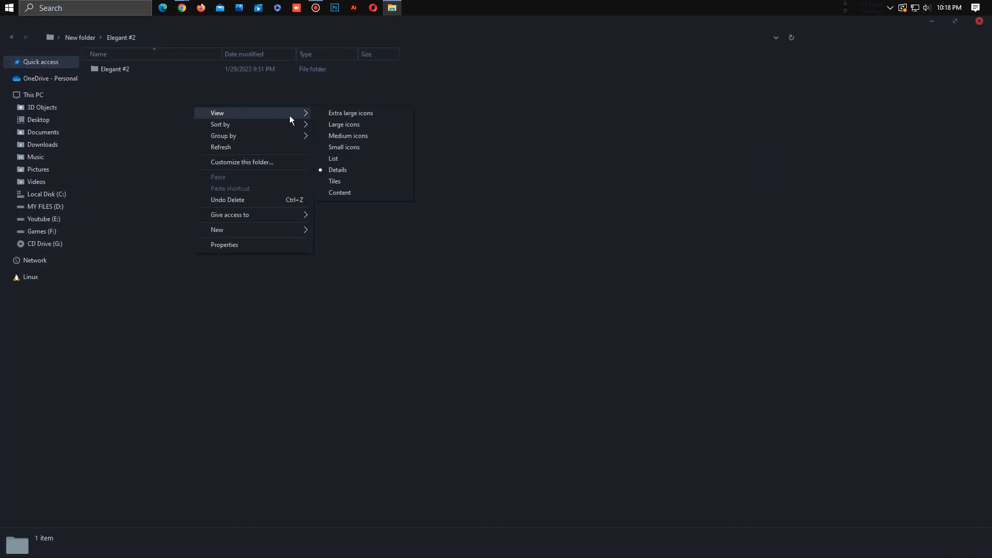
{"action": "left_click", "coordinate": [346, 125]}
{"action": "double_click", "coordinate": [125, 86]}
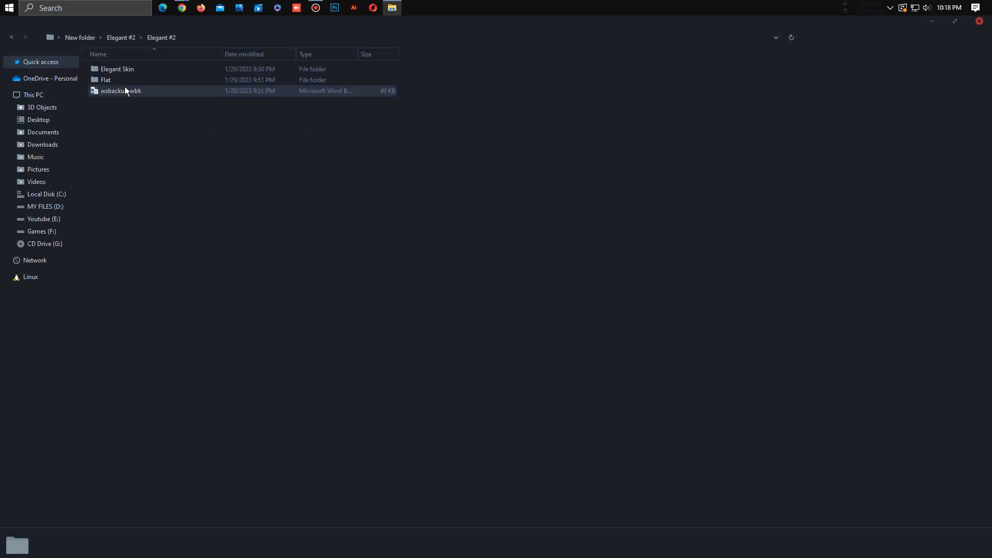
Step: Copy the Flat icon folder to Local Disk (C:), replacing the files already there
{"action": "left_click", "coordinate": [103, 81]}
{"action": "right_click", "coordinate": [102, 81]}
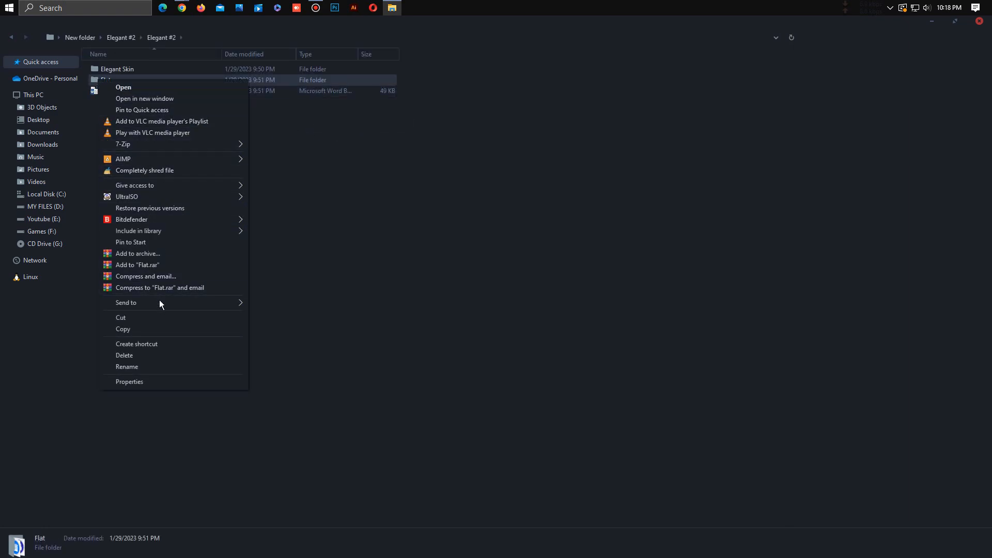
{"action": "left_click", "coordinate": [127, 328]}
{"action": "left_click", "coordinate": [52, 195]}
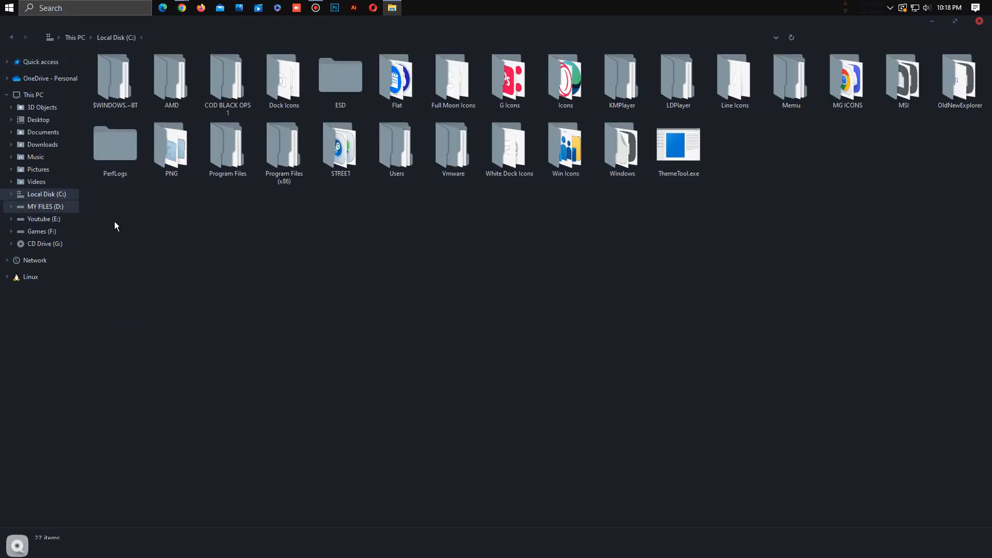
{"action": "right_click", "coordinate": [503, 266]}
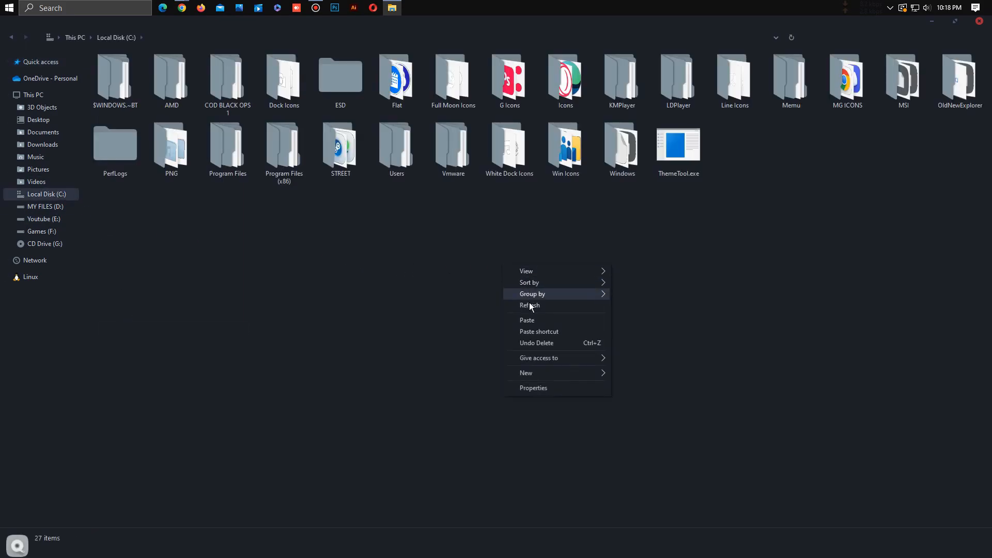
{"action": "left_click", "coordinate": [526, 321]}
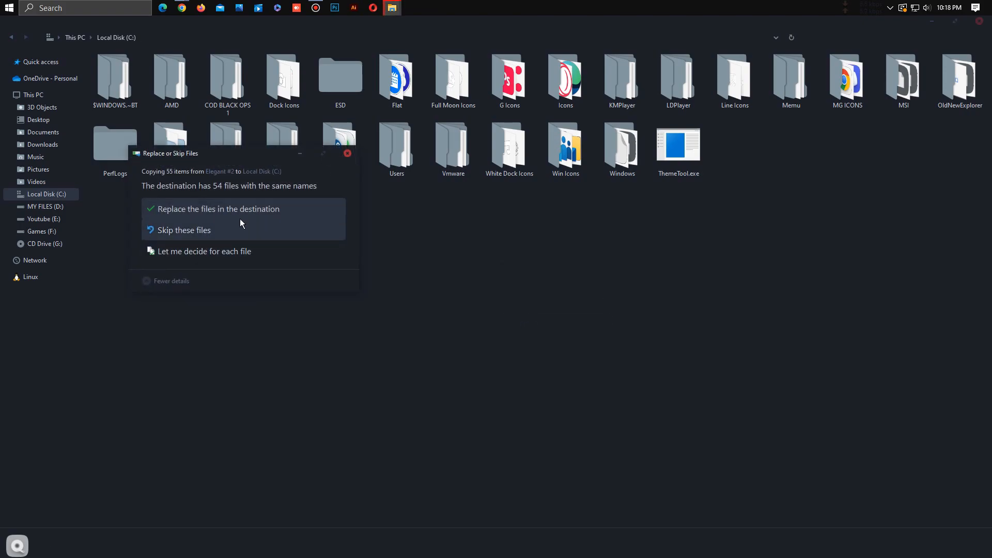
{"action": "left_click", "coordinate": [216, 214]}
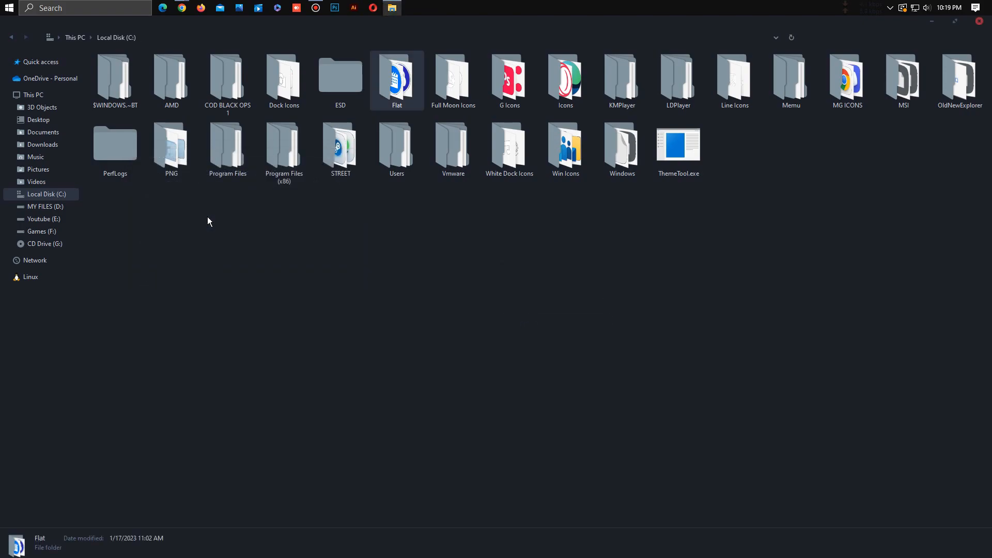
{"action": "left_click", "coordinate": [302, 281]}
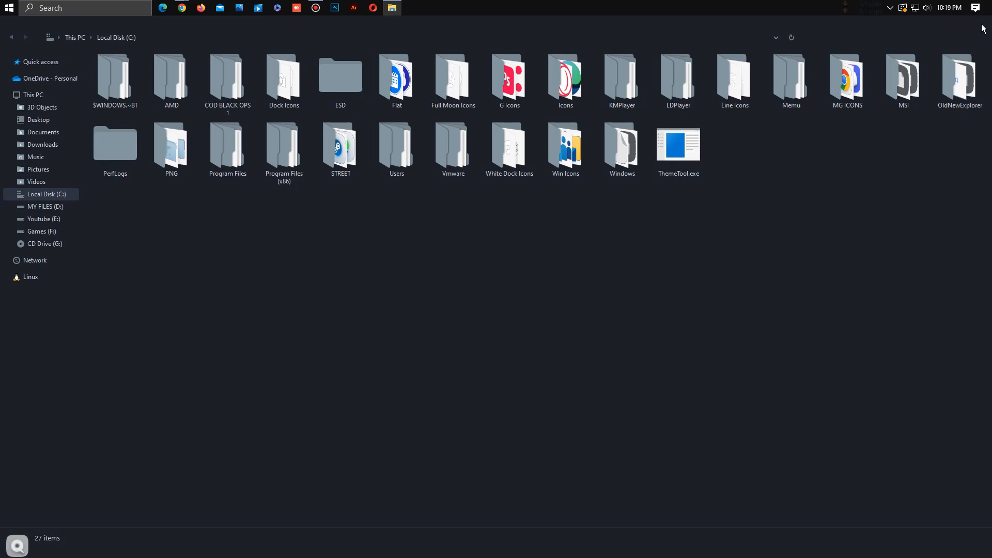
Step: Open nexus.zip from the desktop's New folder and launch NexusSetup.exe
{"action": "left_click", "coordinate": [981, 23]}
{"action": "double_click", "coordinate": [20, 294]}
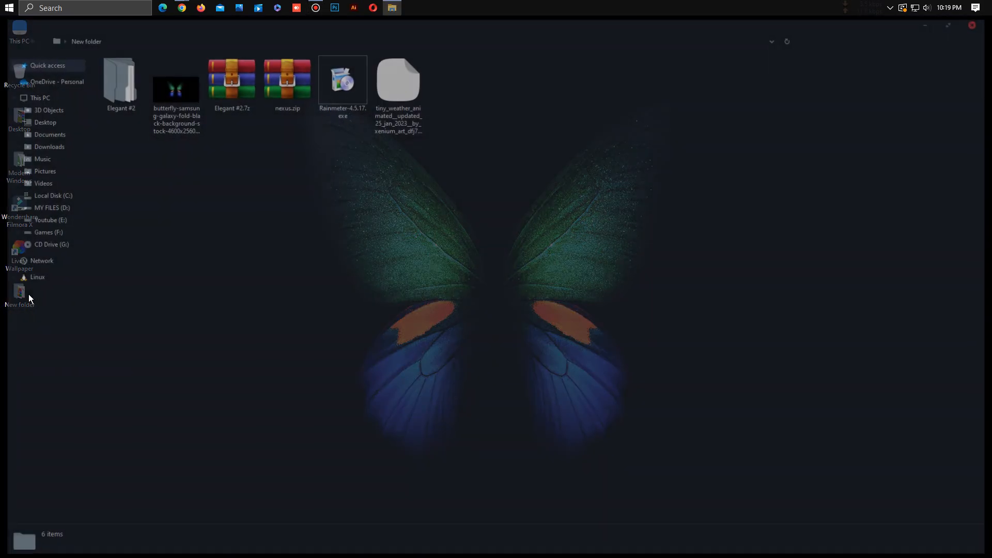
{"action": "double_click", "coordinate": [273, 99]}
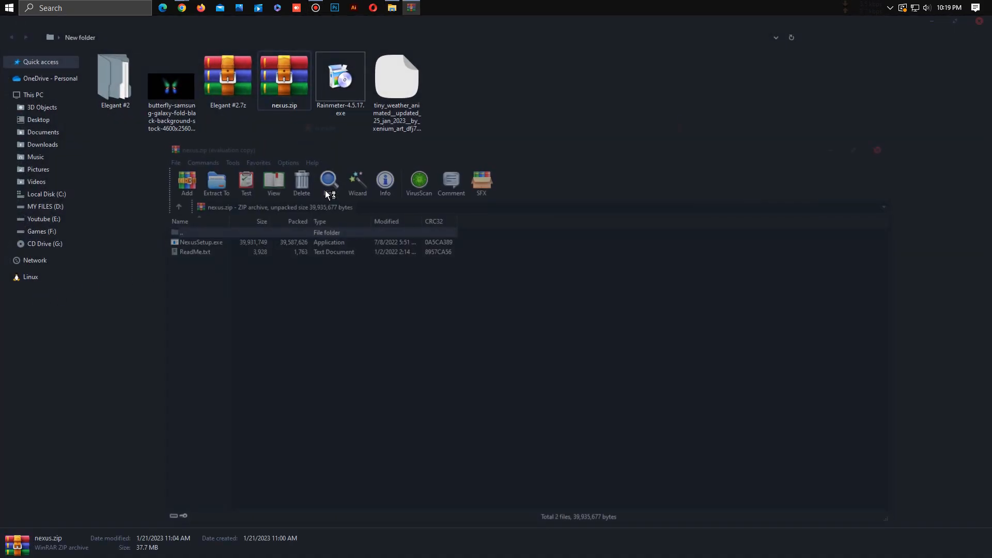
{"action": "left_click", "coordinate": [689, 122]}
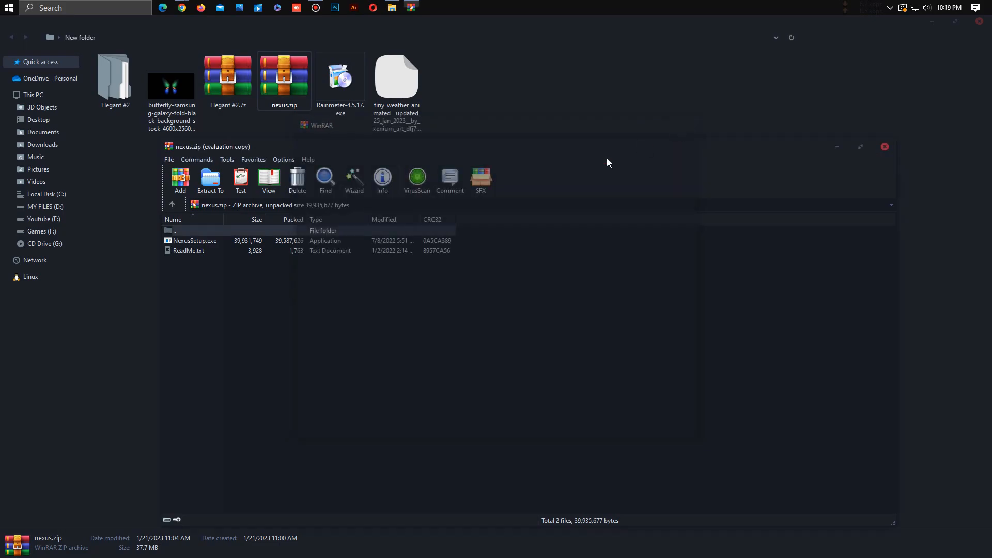
{"action": "double_click", "coordinate": [195, 240]}
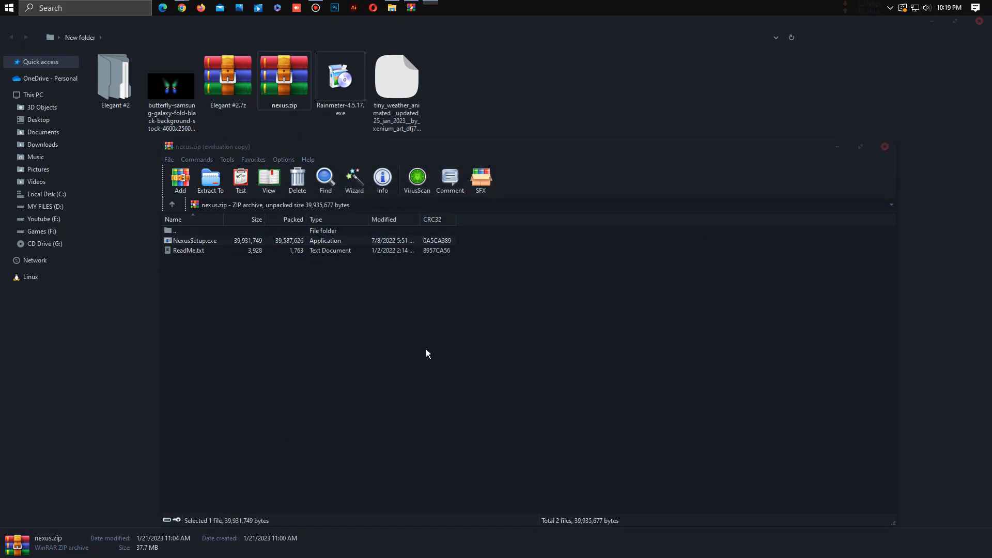
{"action": "left_click", "coordinate": [492, 316]}
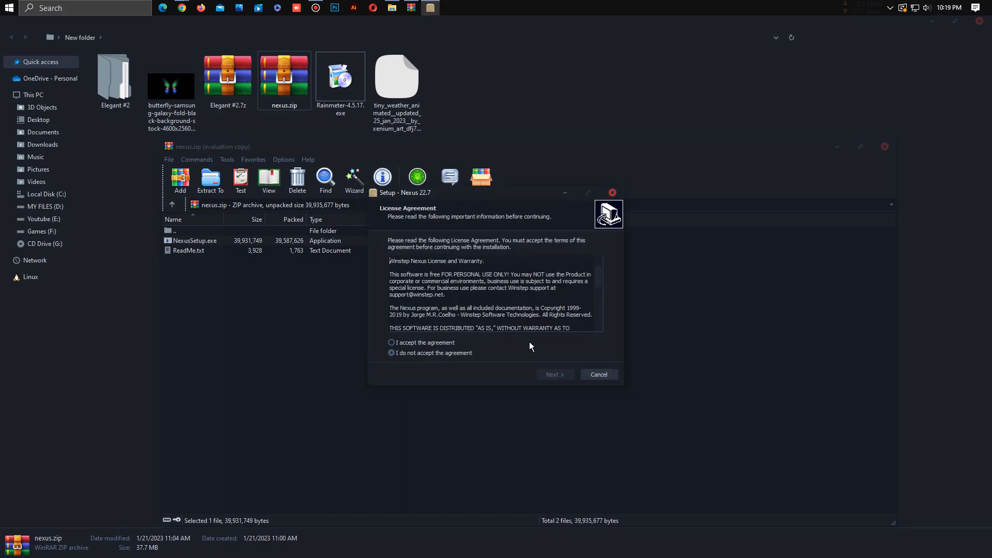
Step: Complete the Nexus 22.7 setup with Launch Nexus enabled and close the nexus.zip archive window
{"action": "left_click", "coordinate": [559, 372]}
{"action": "left_click", "coordinate": [560, 372]}
{"action": "left_click", "coordinate": [560, 372]}
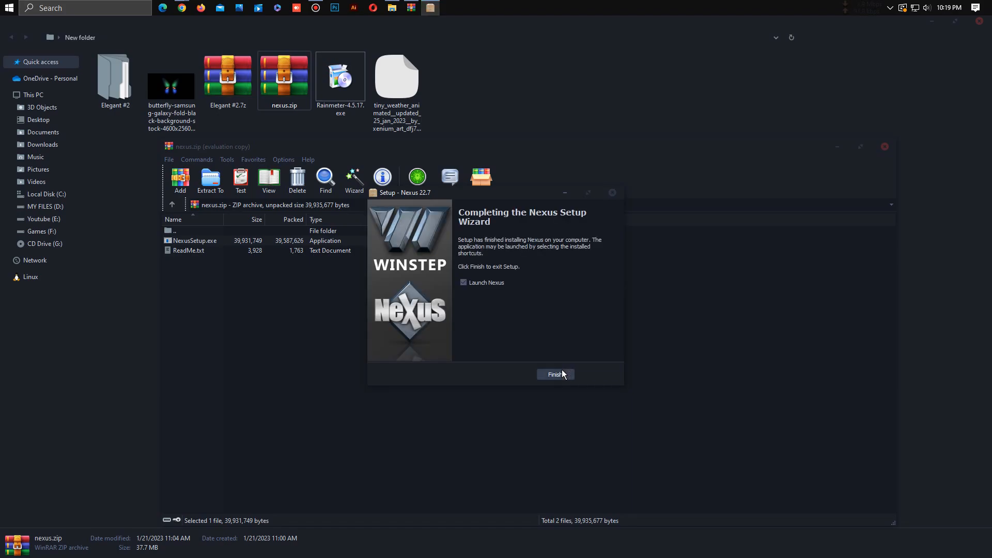
{"action": "left_click", "coordinate": [564, 374]}
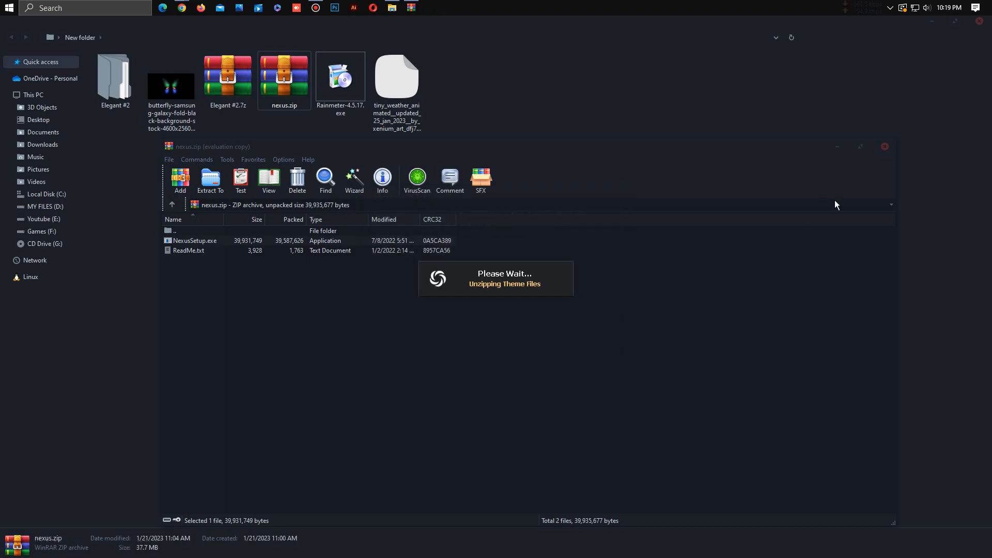
{"action": "left_click", "coordinate": [885, 147]}
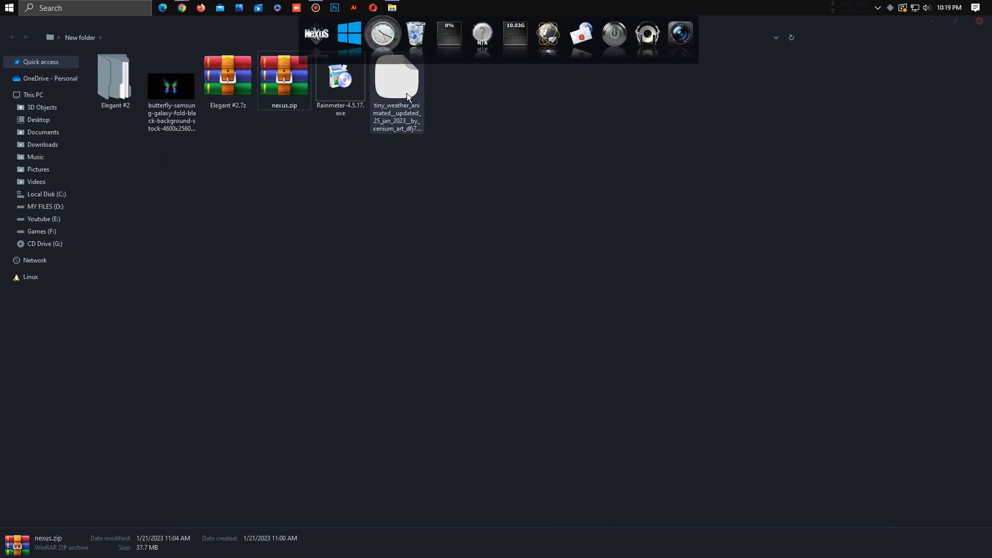
Step: Restore the Nexus dock configuration from wsbackup.wbk in the desktop's New folder\Elegant #2\Elegant #2 and accept the preferences
{"action": "left_click", "coordinate": [321, 46]}
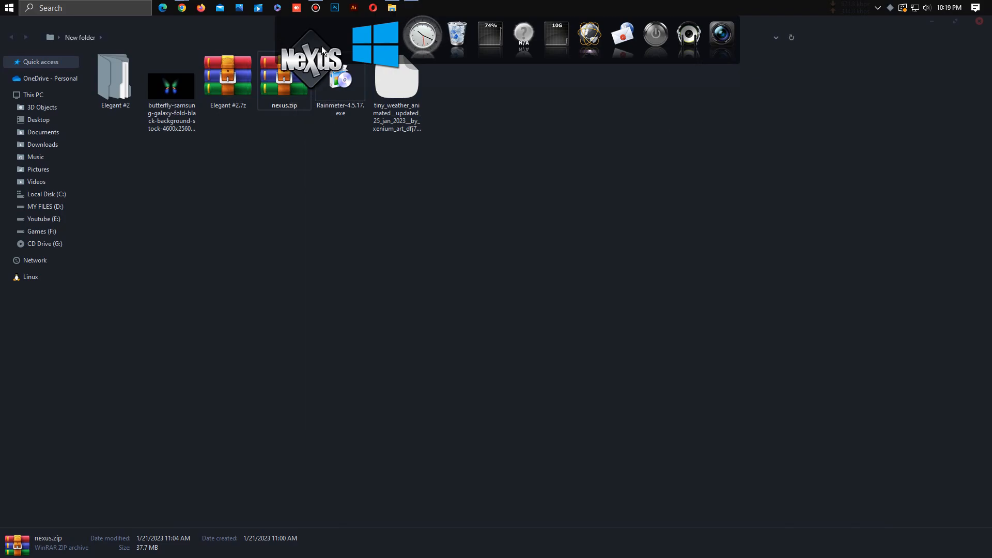
{"action": "left_click", "coordinate": [619, 180]}
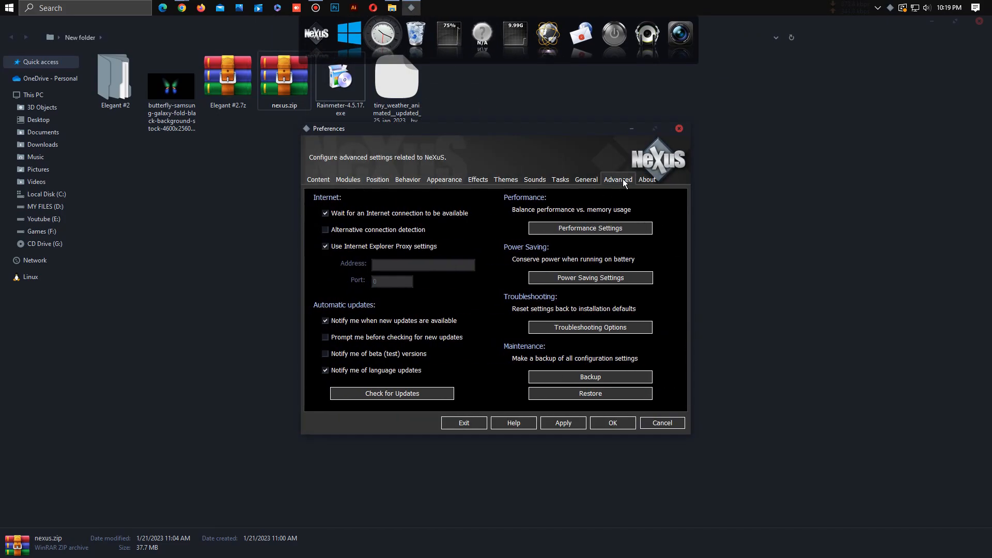
{"action": "left_click", "coordinate": [599, 395]}
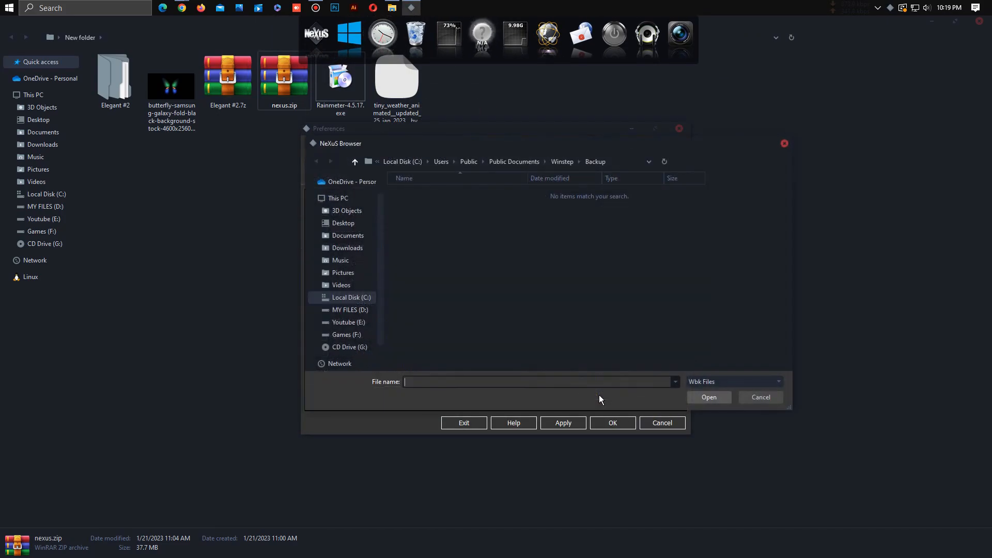
{"action": "left_click", "coordinate": [341, 224]}
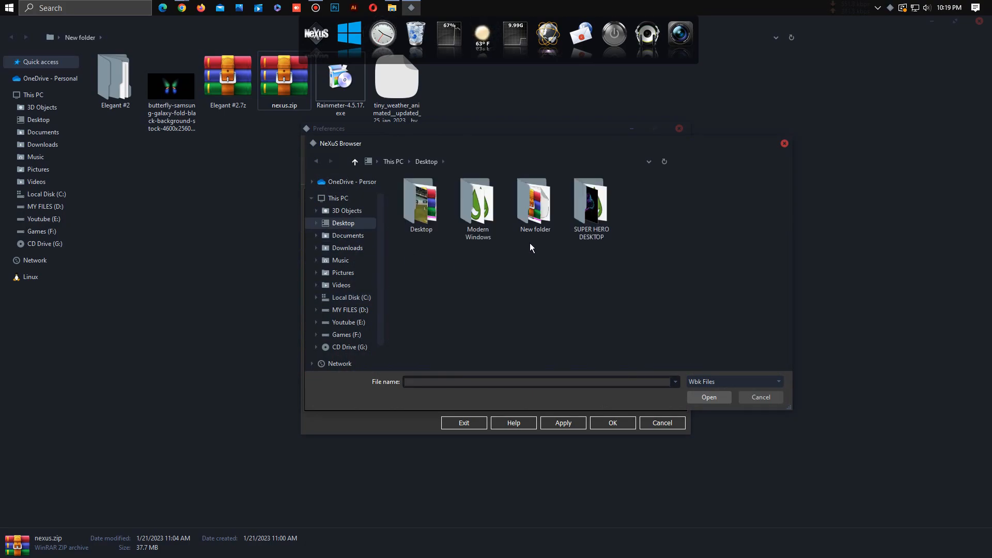
{"action": "double_click", "coordinate": [531, 219]}
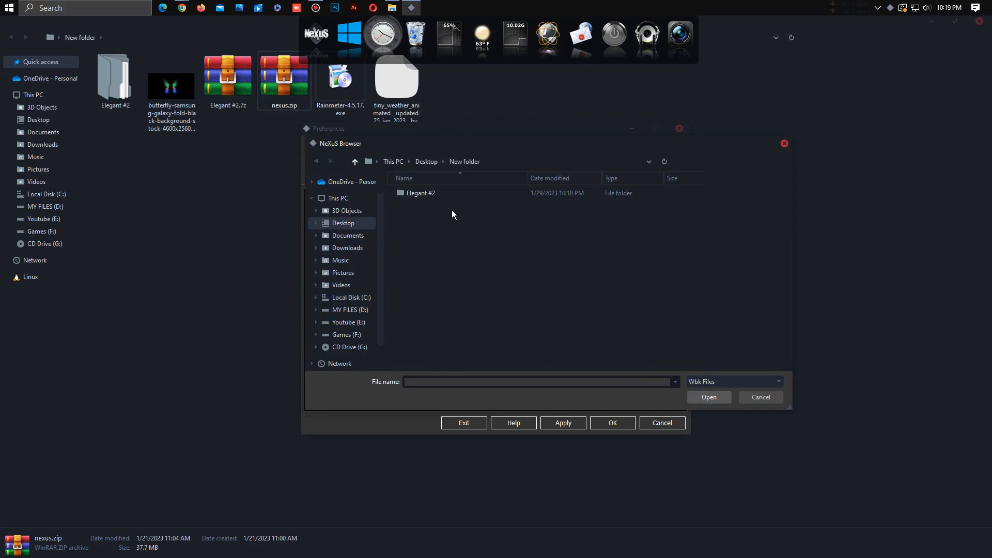
{"action": "double_click", "coordinate": [410, 194]}
{"action": "double_click", "coordinate": [410, 195]}
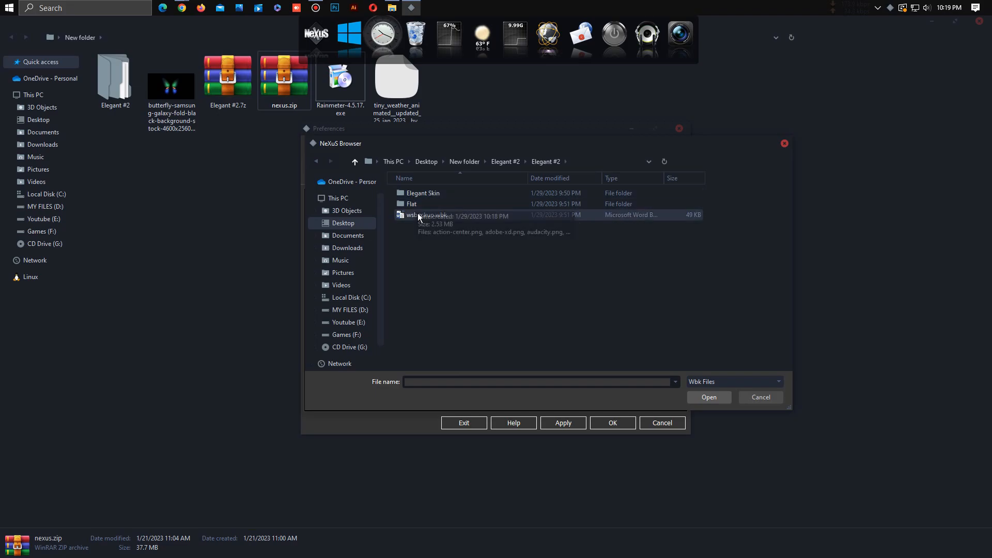
{"action": "double_click", "coordinate": [422, 215]}
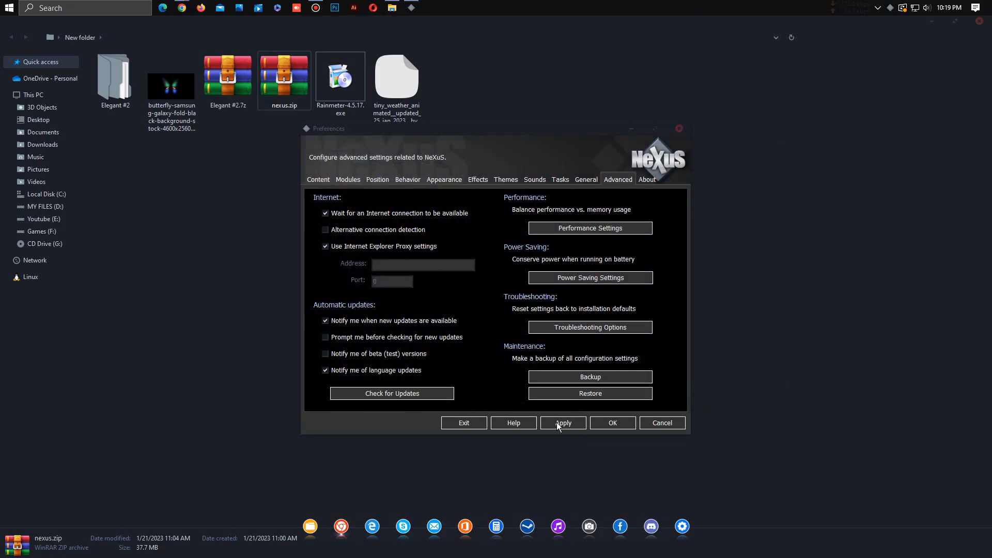
{"action": "left_click", "coordinate": [604, 423]}
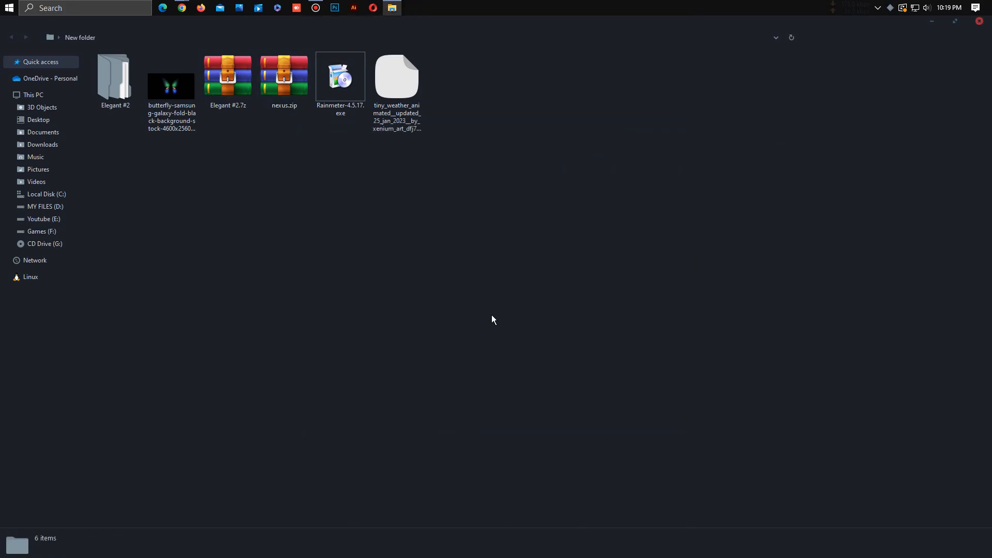
Step: Install Rainmeter from Rainmeter-4.5.17.exe as a standard installation and finish the setup with Run Rainmeter enabled
{"action": "double_click", "coordinate": [340, 108]}
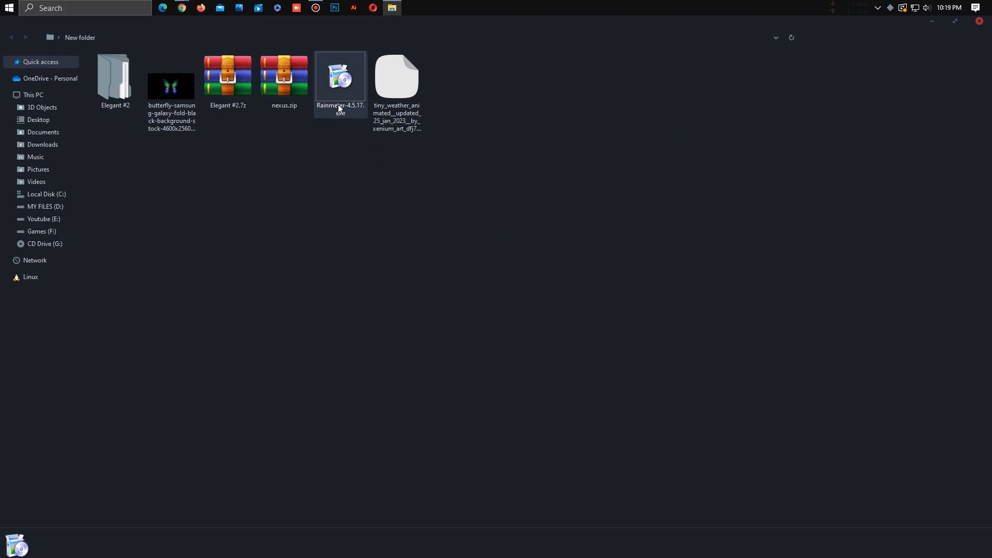
{"action": "left_click", "coordinate": [499, 315]}
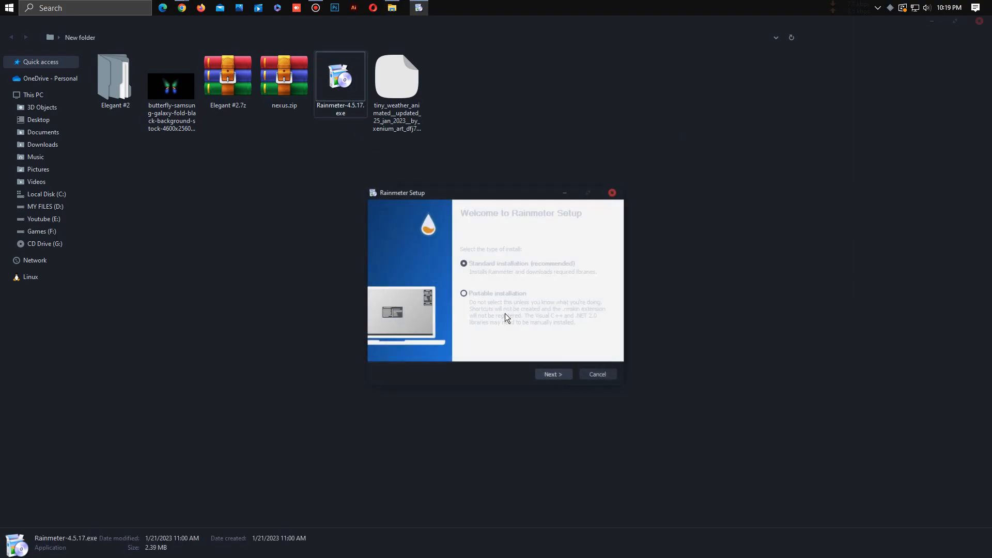
{"action": "left_click", "coordinate": [564, 374]}
{"action": "left_click", "coordinate": [561, 374]}
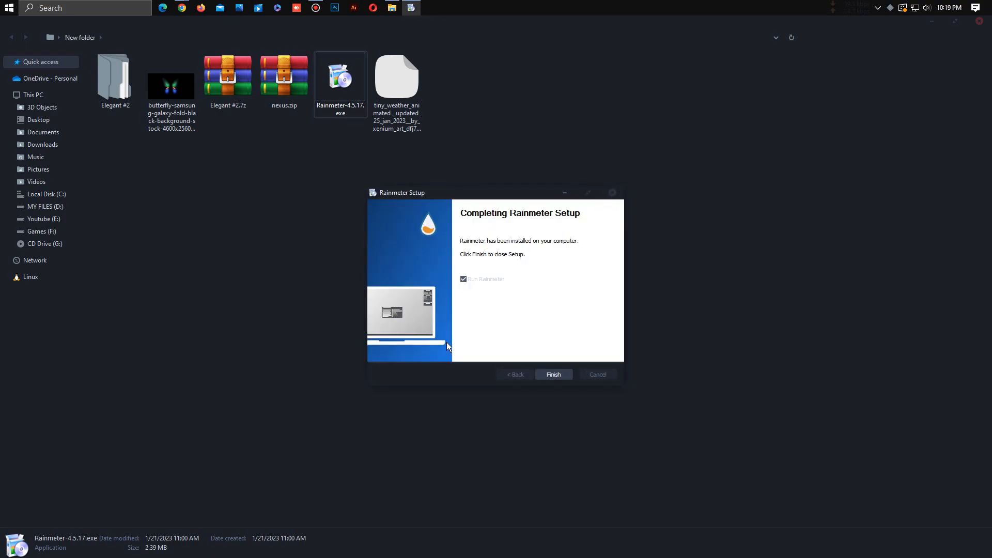
{"action": "left_click", "coordinate": [552, 375]}
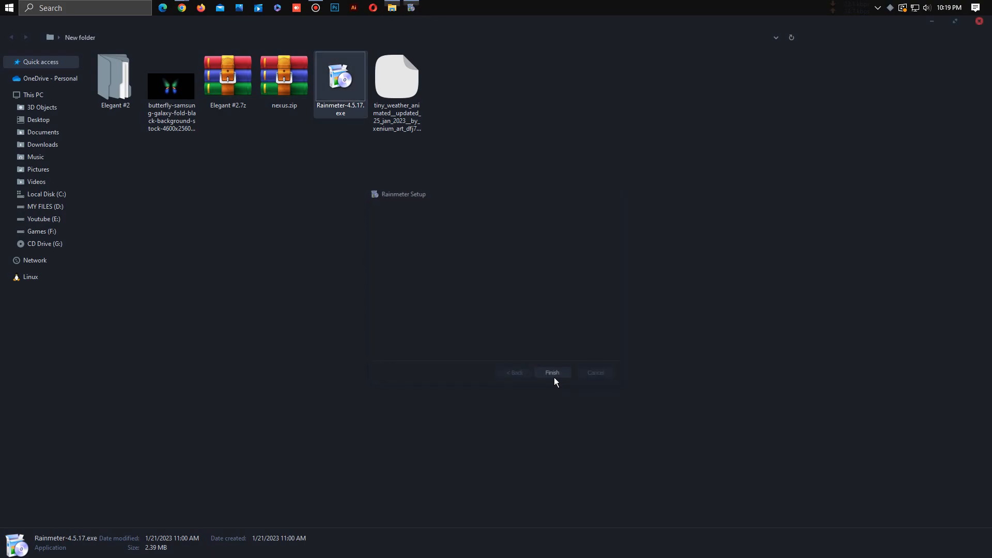
Step: Restore down the folder window and unload Rainmeter's default skins from the desktop, including System, Disks and the clock
{"action": "right_click", "coordinate": [566, 243]}
{"action": "left_click", "coordinate": [631, 357]}
{"action": "double_click", "coordinate": [709, 21]}
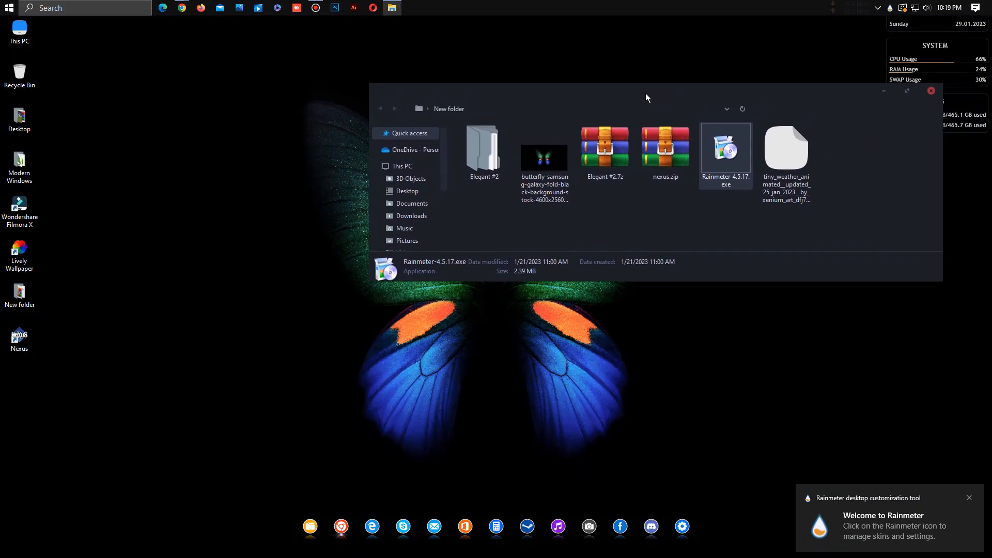
{"action": "right_click", "coordinate": [945, 64]}
{"action": "left_click", "coordinate": [943, 177]}
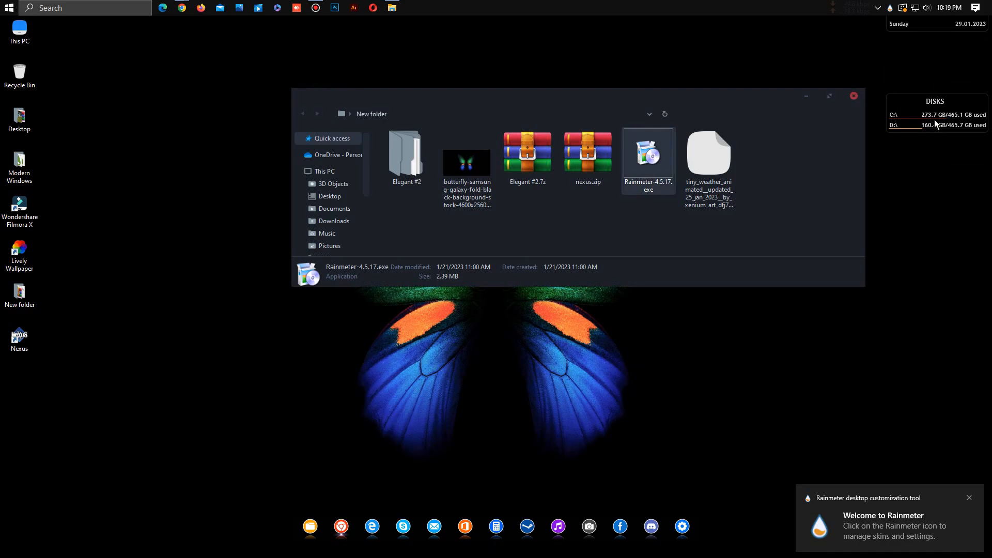
{"action": "right_click", "coordinate": [944, 120]}
{"action": "left_click", "coordinate": [943, 236]}
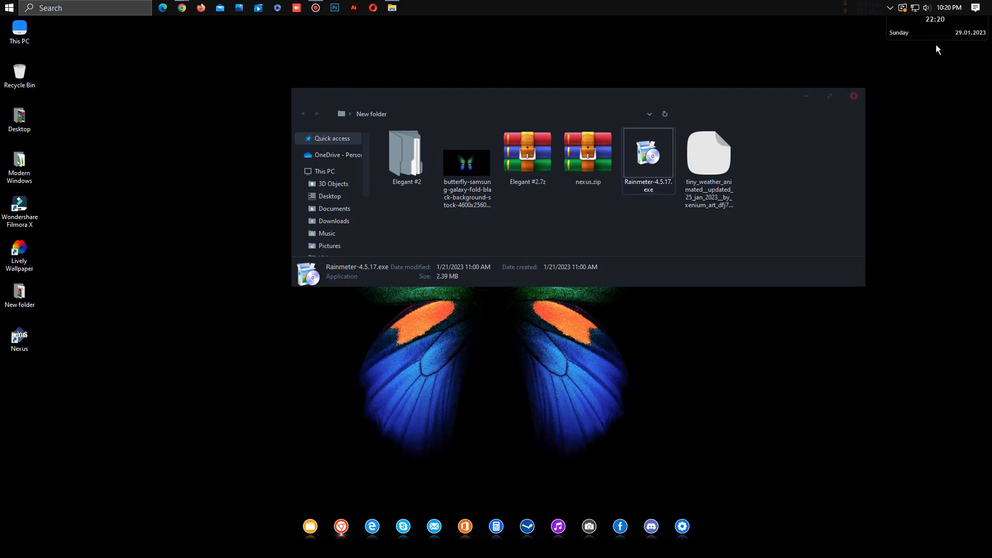
{"action": "right_click", "coordinate": [937, 53]}
{"action": "left_click", "coordinate": [947, 169]}
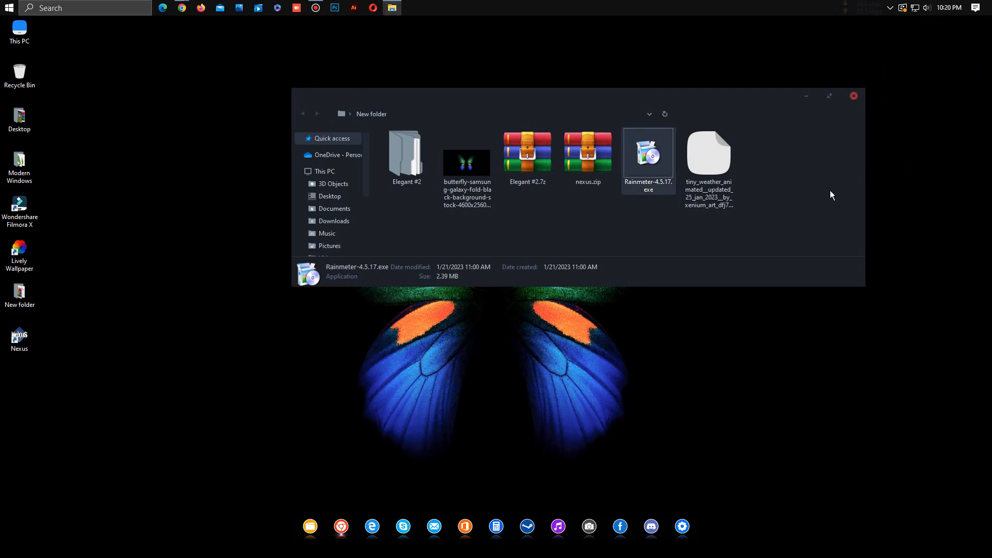
Step: Open the inner Elegant #2 folder and copy its Elegant Skin folder
{"action": "left_click", "coordinate": [823, 206]}
{"action": "double_click", "coordinate": [406, 155]}
{"action": "double_click", "coordinate": [405, 155]}
{"action": "left_click", "coordinate": [406, 147]}
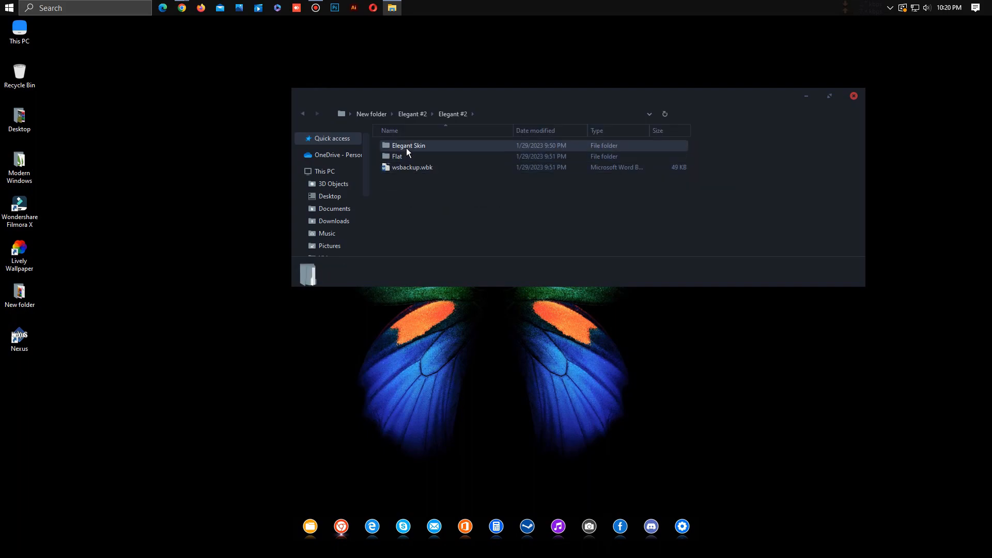
{"action": "double_click", "coordinate": [406, 147]}
{"action": "left_click", "coordinate": [304, 114]}
{"action": "right_click", "coordinate": [400, 149]}
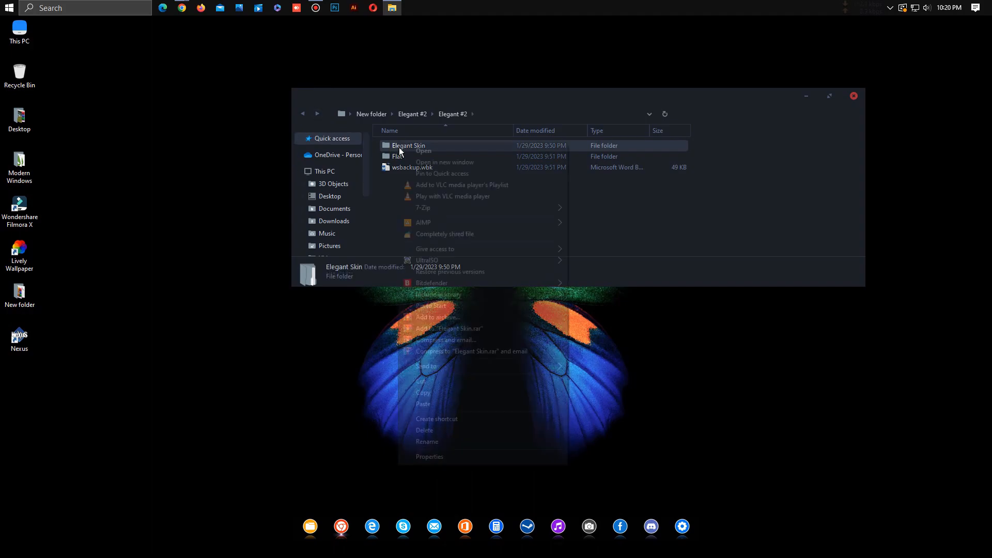
{"action": "left_click", "coordinate": [432, 392]}
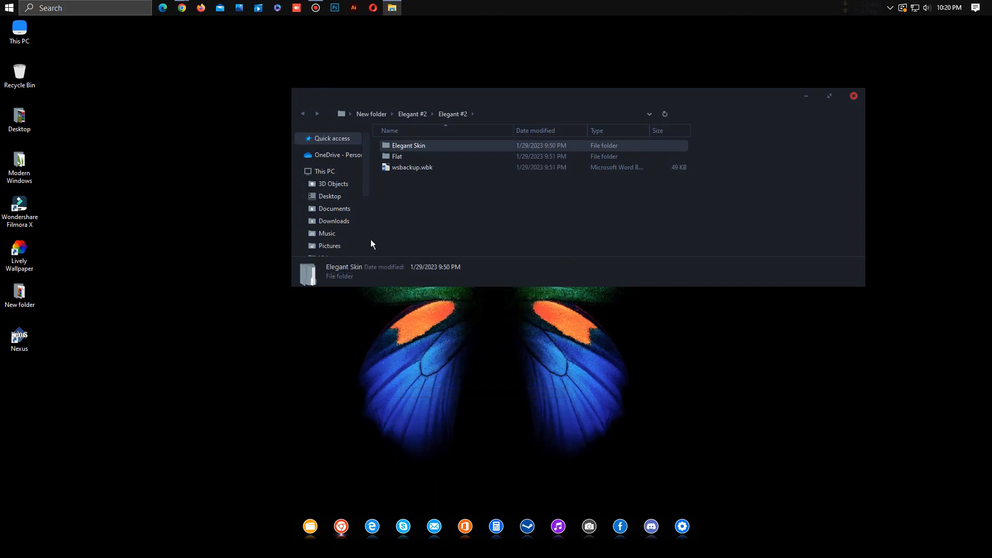
Step: Paste the Elegant Skin folder into Documents\Rainmeter\Skins and close the folder window
{"action": "left_click", "coordinate": [328, 209]}
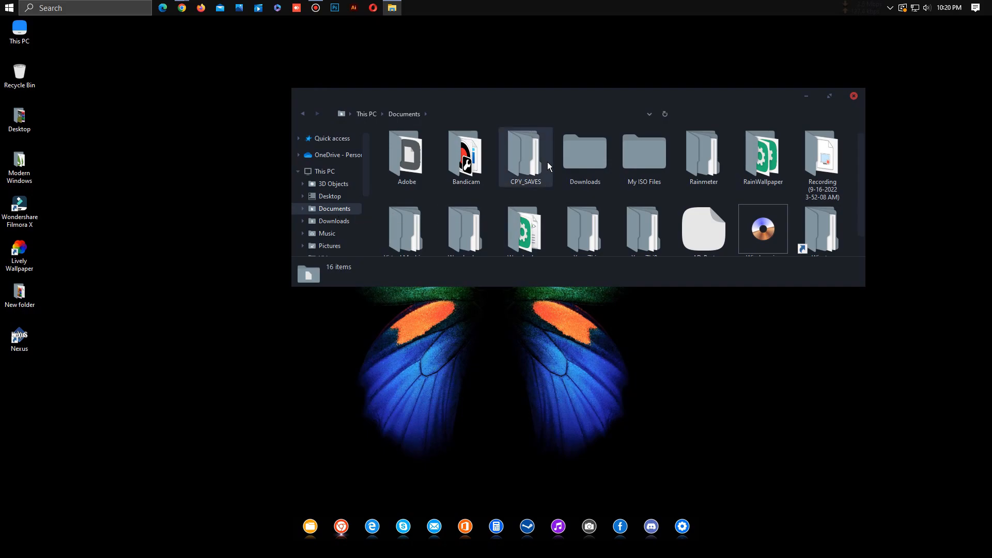
{"action": "left_click", "coordinate": [829, 95]}
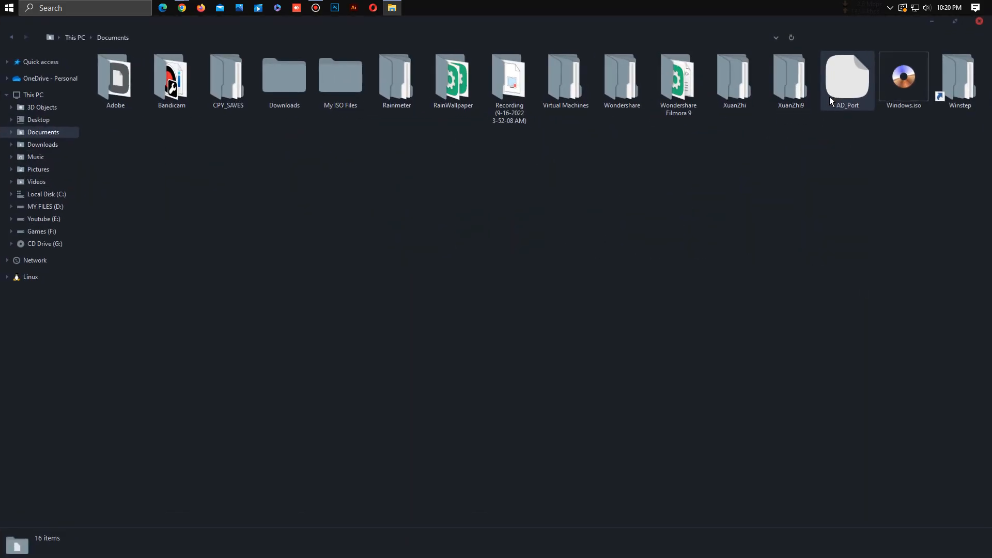
{"action": "double_click", "coordinate": [402, 98]}
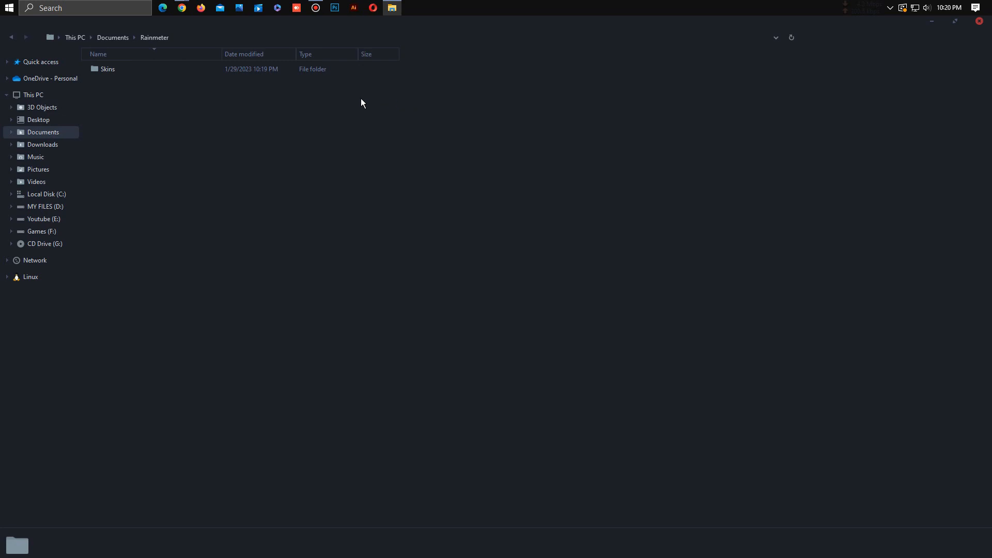
{"action": "double_click", "coordinate": [131, 73]}
{"action": "right_click", "coordinate": [469, 163]}
{"action": "left_click", "coordinate": [508, 232]}
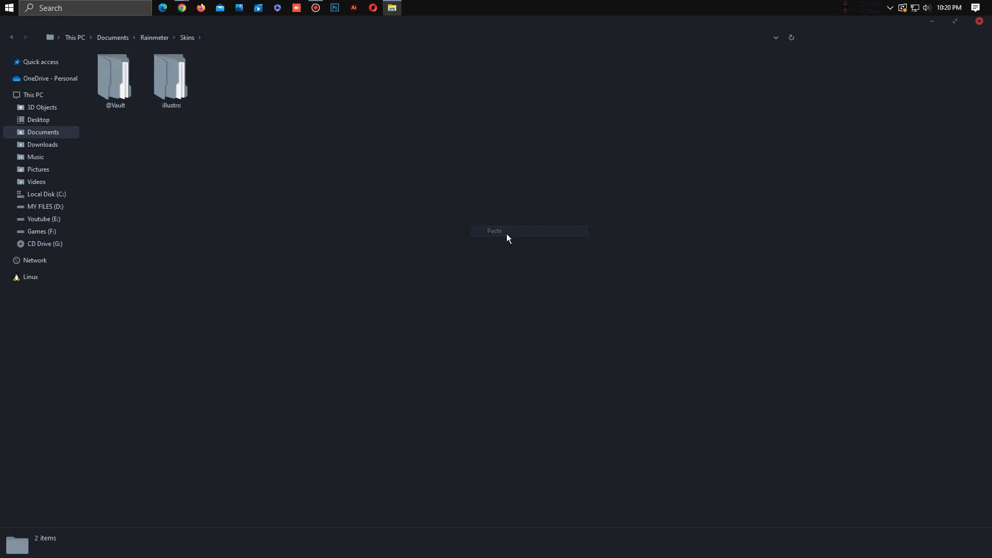
{"action": "left_click", "coordinate": [470, 229]}
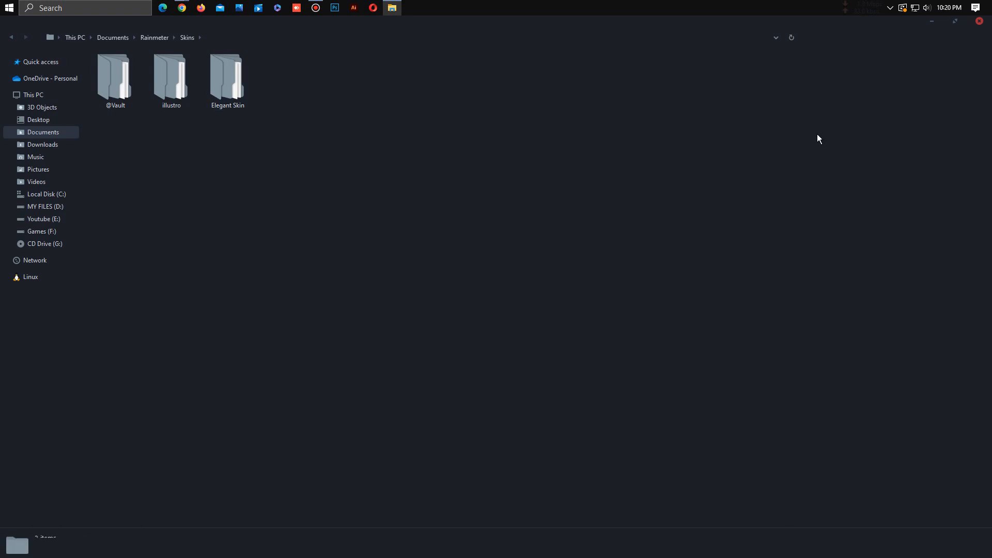
{"action": "left_click", "coordinate": [979, 21]}
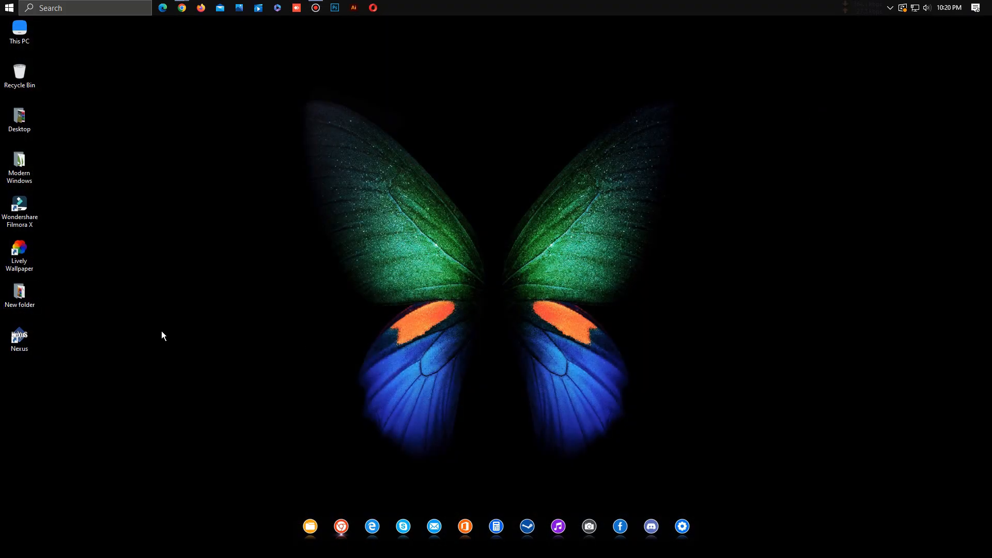
Step: Install the TinyWeather_API skin from the tiny_weather_animated package in the desktop's New folder and close the folder window
{"action": "double_click", "coordinate": [29, 295]}
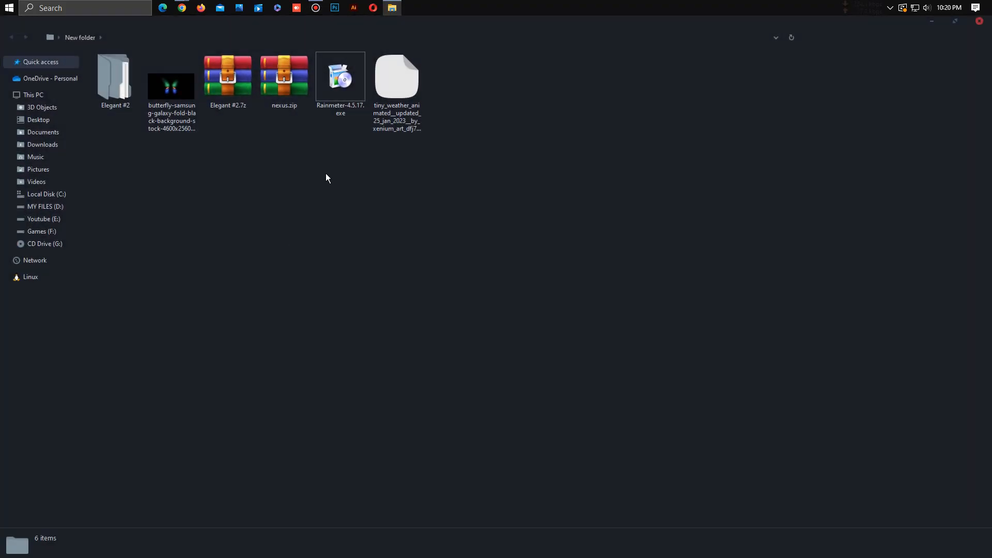
{"action": "double_click", "coordinate": [390, 107]}
{"action": "left_click", "coordinate": [532, 372]}
{"action": "left_click", "coordinate": [979, 21]}
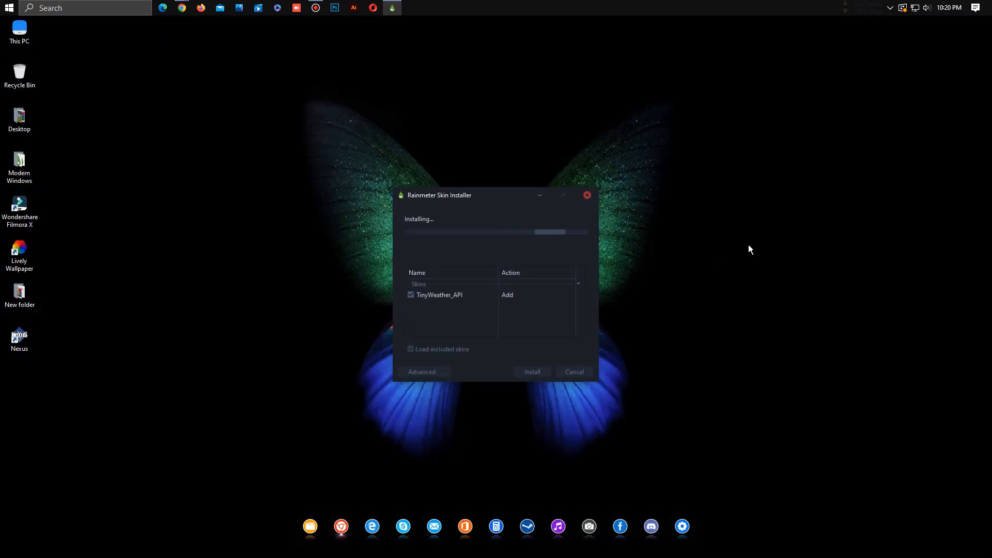
Step: Hide the desktop icons and move the weather skin to the upper centre between the butterfly's wings
{"action": "right_click", "coordinate": [166, 154]}
{"action": "mouse_move", "coordinate": [206, 162]}
{"action": "left_click_drag", "start_coordinate": [65, 38], "coordinate": [491, 121]}
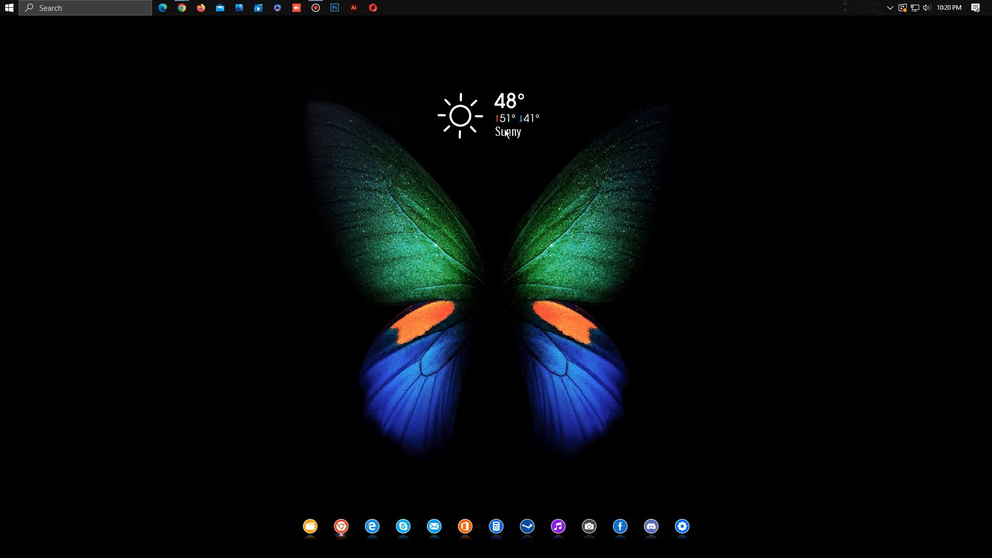
Step: Set the taskbar to hide automatically in desktop mode and close the settings window
{"action": "right_click", "coordinate": [440, 8]}
{"action": "left_click", "coordinate": [520, 254]}
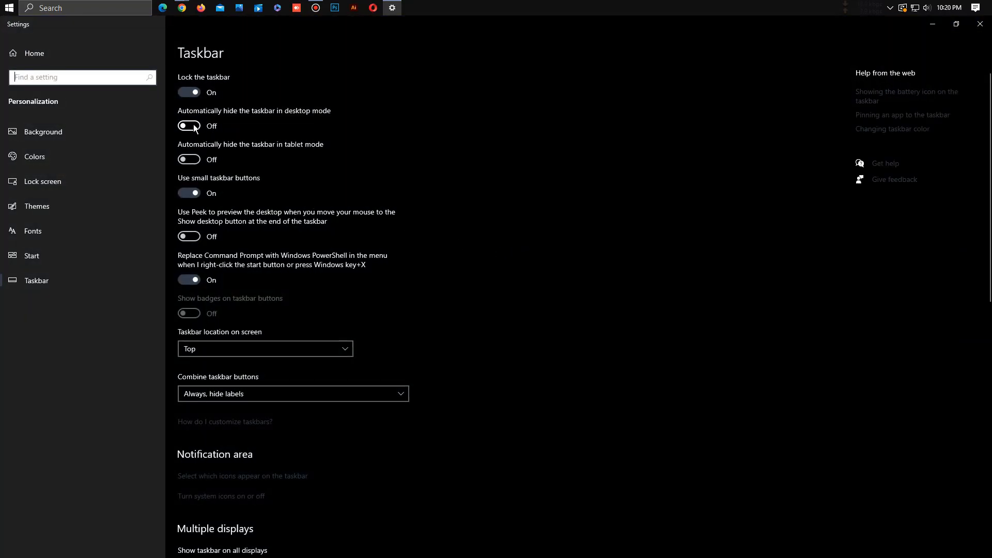
{"action": "left_click", "coordinate": [194, 126]}
{"action": "left_click", "coordinate": [980, 9]}
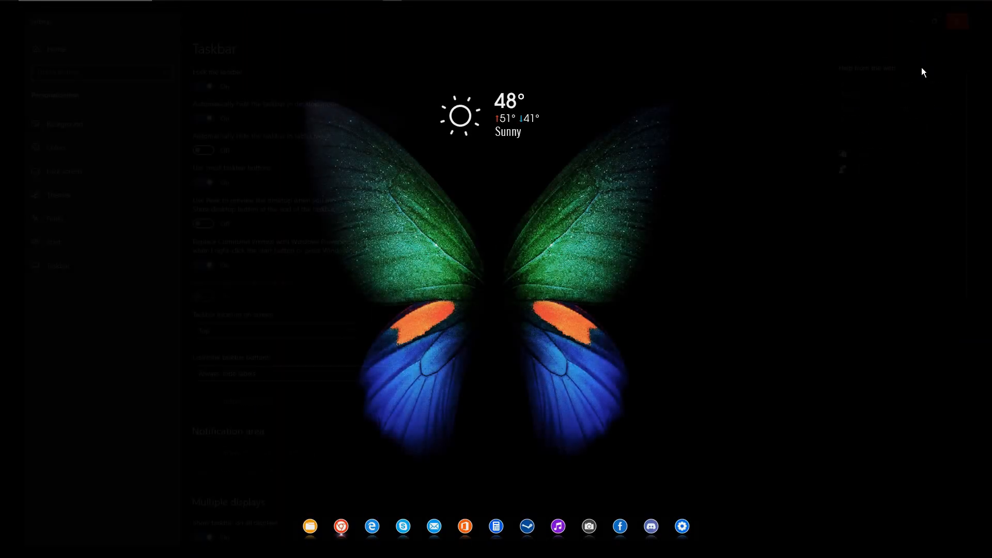
Step: Open the Manage Rainmeter window and refresh all skins
{"action": "left_click", "coordinate": [889, 8]}
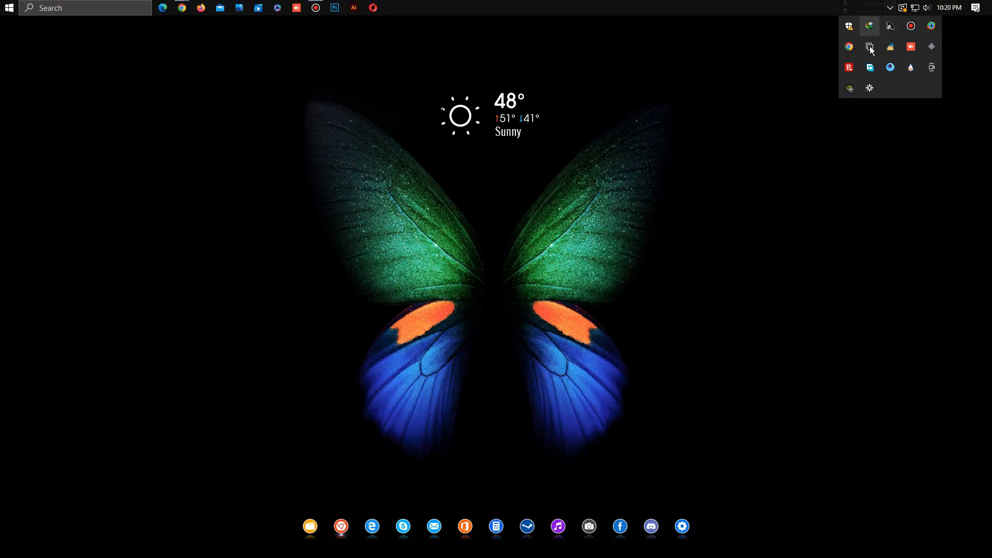
{"action": "left_click", "coordinate": [909, 67]}
{"action": "left_click", "coordinate": [889, 8]}
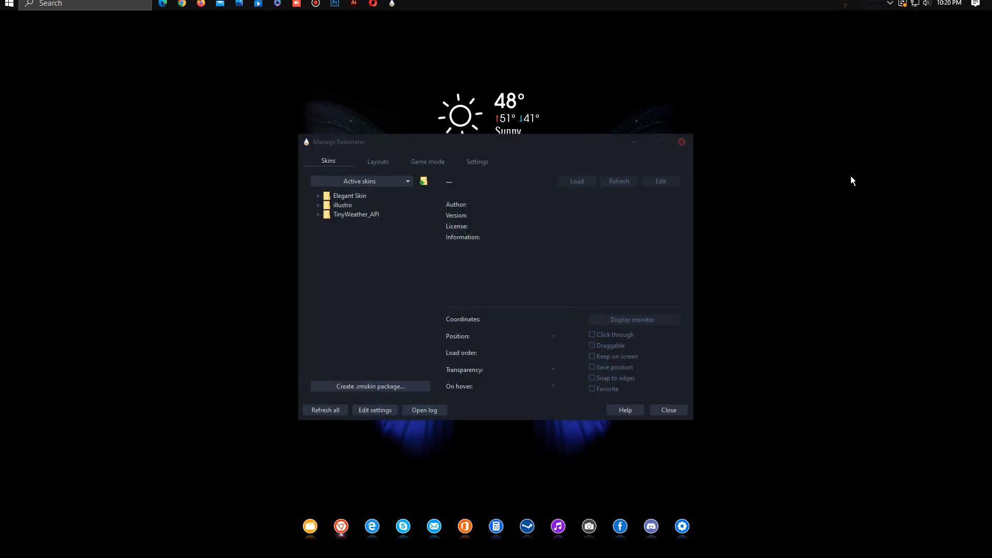
{"action": "left_click", "coordinate": [327, 411]}
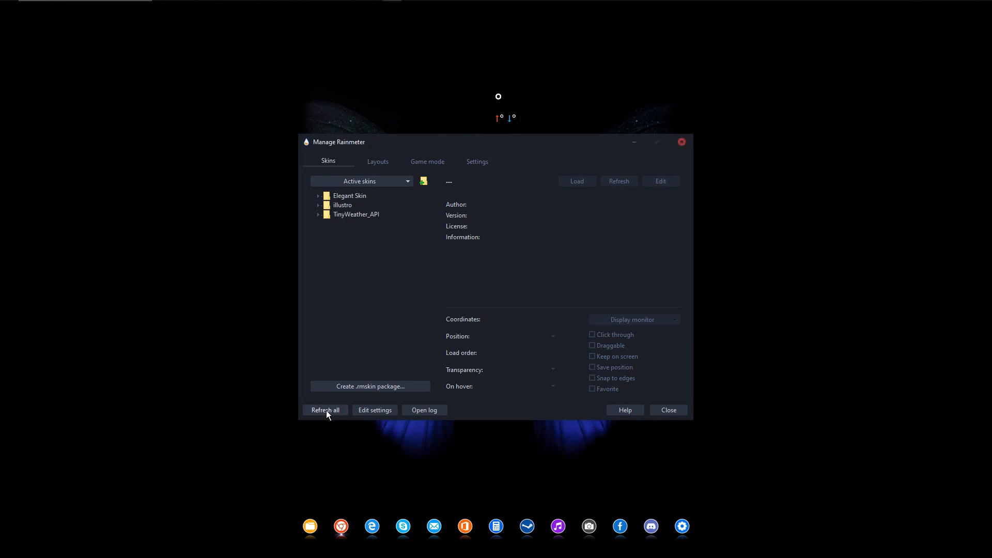
Step: Load Dock.ini from the Elegant Skin's Dock folder and move the Manage Rainmeter window aside to uncover the wallpaper
{"action": "left_click", "coordinate": [318, 195]}
{"action": "left_click", "coordinate": [319, 196]}
{"action": "left_click", "coordinate": [319, 196]}
{"action": "left_click", "coordinate": [327, 205]}
{"action": "left_click", "coordinate": [362, 214]}
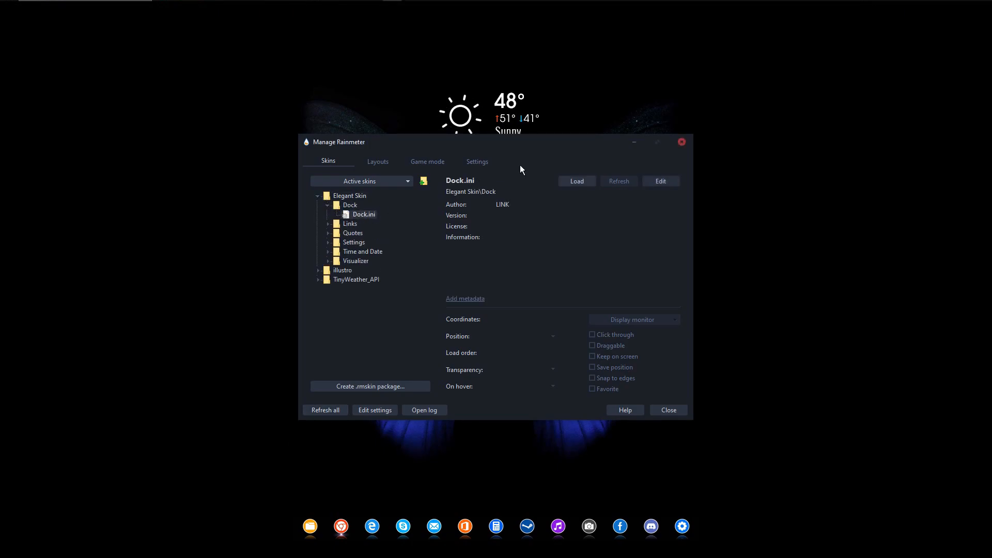
{"action": "left_click", "coordinate": [577, 180]}
{"action": "left_click_drag", "start_coordinate": [584, 146], "coordinate": [924, 205]}
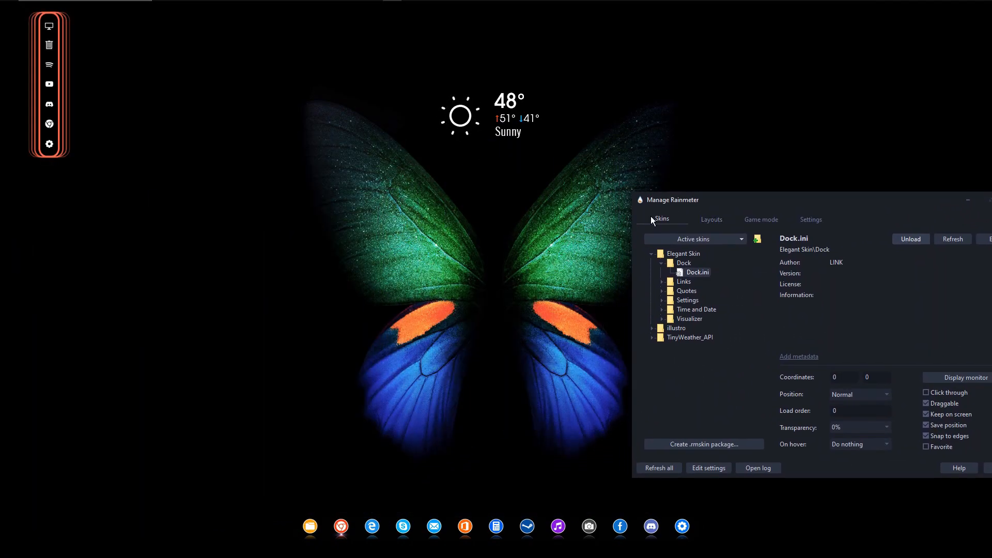
Step: Move the dock skin onto the butterfly's body between the wings and lower the weather skin to sit closer above it
{"action": "left_click_drag", "start_coordinate": [61, 158], "coordinate": [505, 364]}
{"action": "left_click_drag", "start_coordinate": [509, 140], "coordinate": [508, 168]}
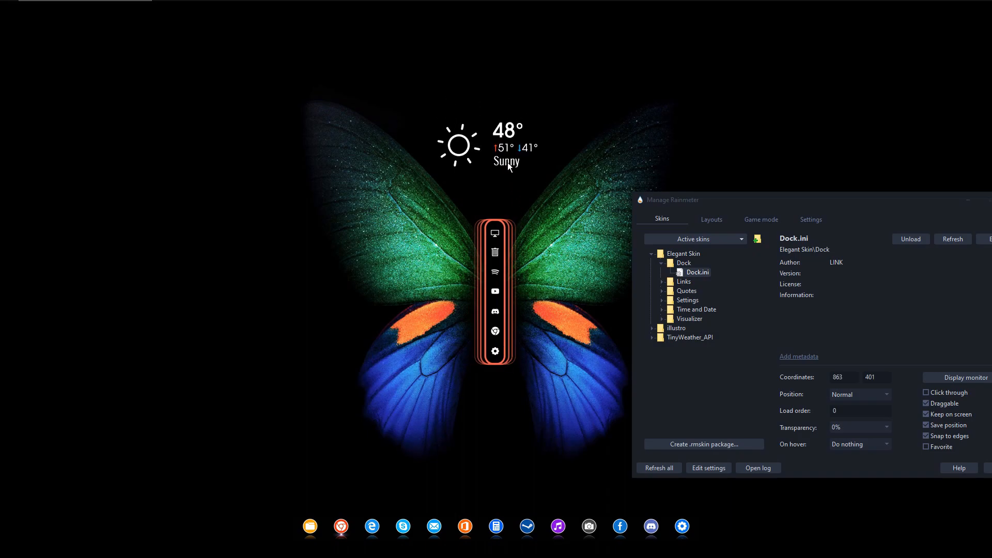
Step: Load Links.ini from the Elegant Skin's Links folder and place its icon row in the lower-left area of the desktop
{"action": "left_click", "coordinate": [661, 264]}
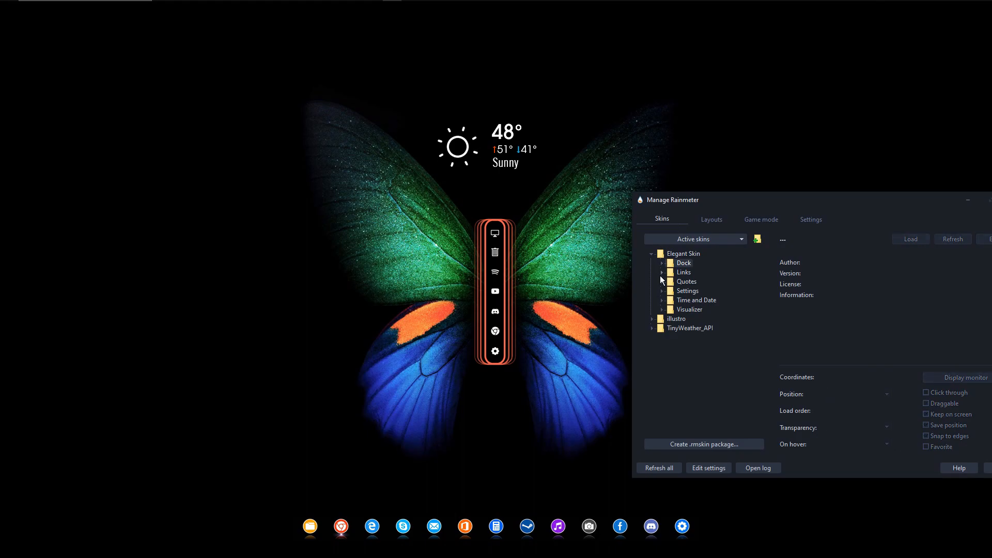
{"action": "left_click", "coordinate": [663, 273]}
{"action": "left_click", "coordinate": [697, 282]}
{"action": "left_click", "coordinate": [910, 239]}
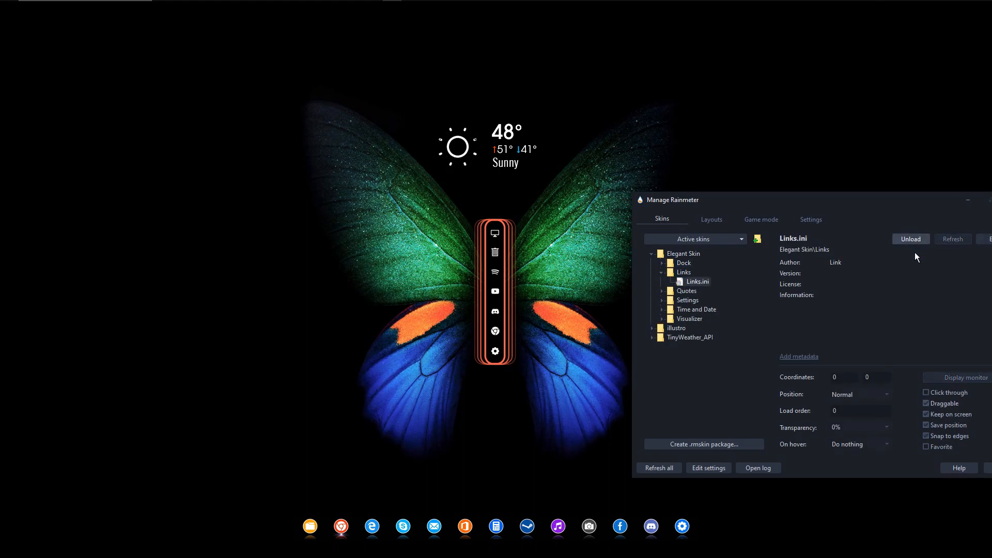
{"action": "left_click_drag", "start_coordinate": [182, 21], "coordinate": [196, 434]}
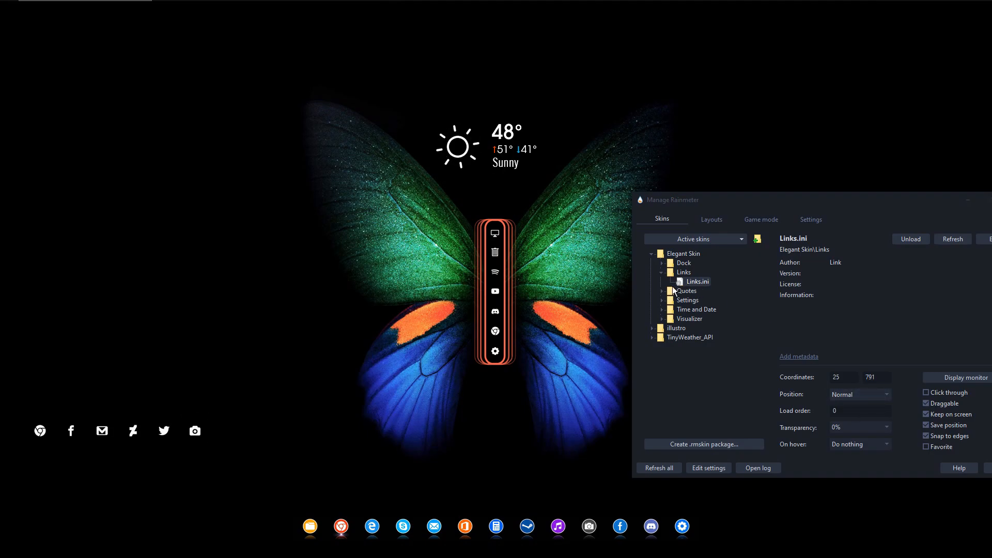
Step: Load Quotes.ini from the Elegant Skin's Quotes folder, place it above the link icons and align the two skins
{"action": "left_click", "coordinate": [662, 291]}
{"action": "left_click", "coordinate": [688, 300]}
{"action": "left_click", "coordinate": [910, 240]}
{"action": "left_click_drag", "start_coordinate": [179, 56], "coordinate": [83, 385]}
{"action": "left_click_drag", "start_coordinate": [42, 432], "coordinate": [53, 438]}
{"action": "left_click_drag", "start_coordinate": [75, 395], "coordinate": [85, 402]}
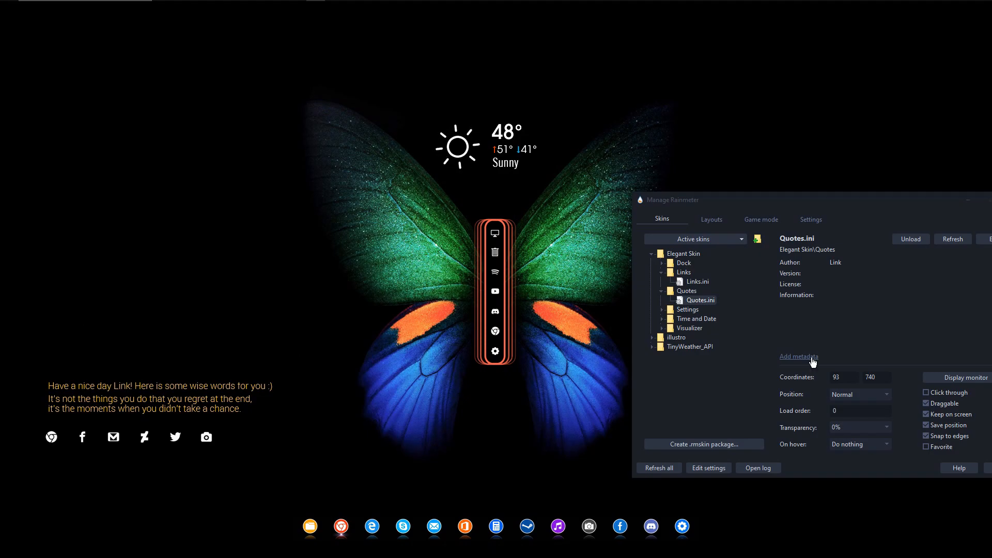
Step: Load Time and Date.ini from the Elegant Skin's Time and Date folder and place it directly above the quote
{"action": "left_click", "coordinate": [662, 291]}
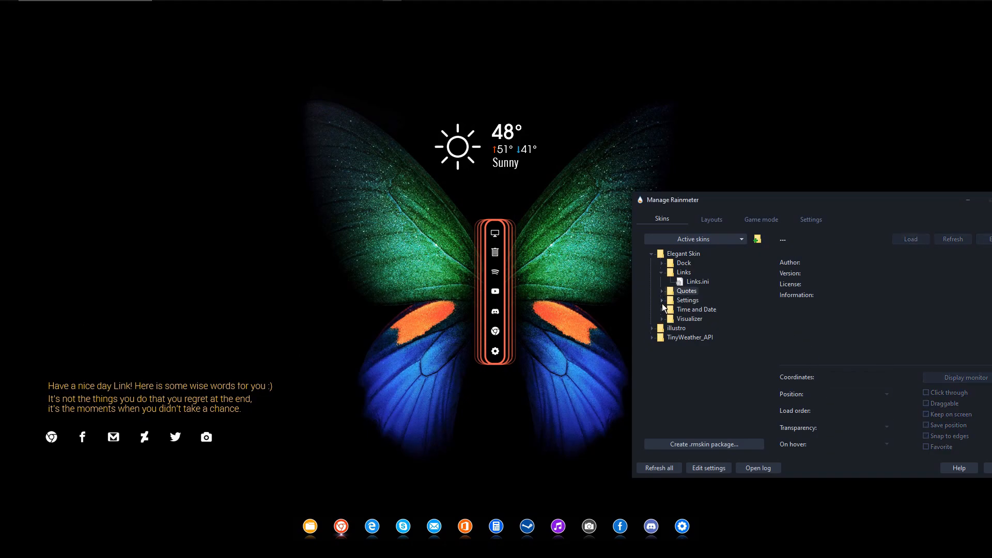
{"action": "left_click", "coordinate": [662, 310]}
{"action": "left_click", "coordinate": [688, 319]}
{"action": "left_click", "coordinate": [905, 239]}
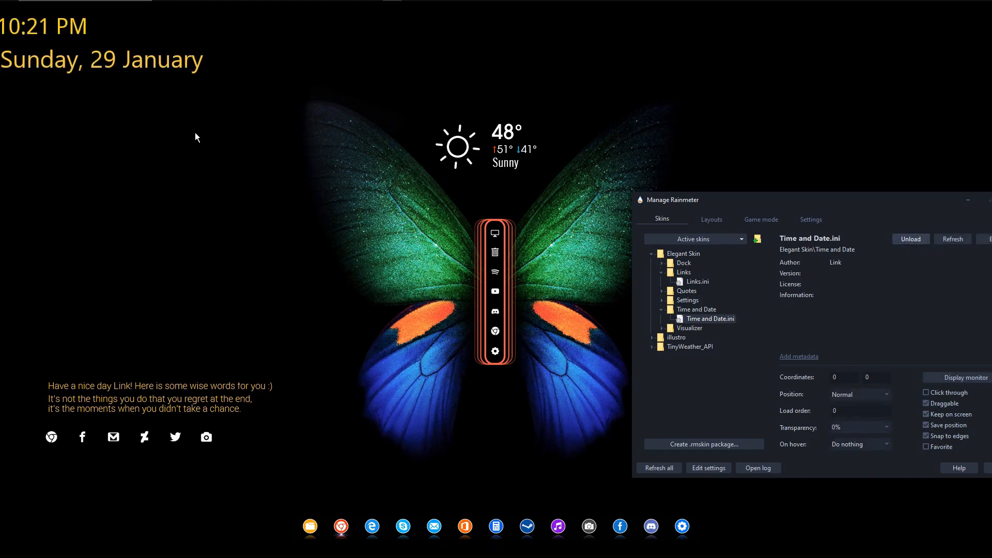
{"action": "left_click_drag", "start_coordinate": [59, 95], "coordinate": [70, 365]}
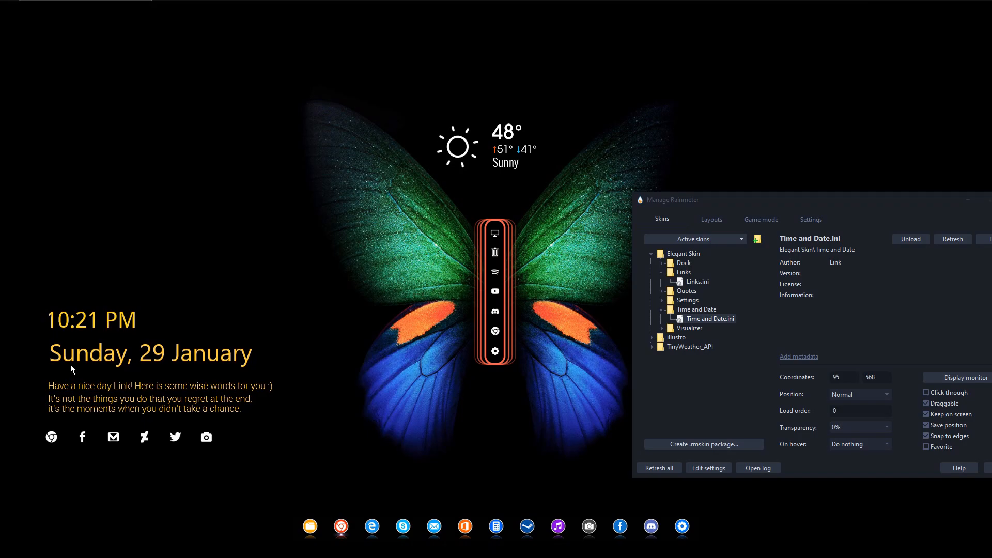
Step: Load Visualizer.ini from the Elegant Skin's Visualizer folder and close the Manage Rainmeter window
{"action": "left_click", "coordinate": [662, 329]}
{"action": "left_click", "coordinate": [706, 337]}
{"action": "left_click", "coordinate": [911, 239]}
{"action": "left_click_drag", "start_coordinate": [948, 205], "coordinate": [630, 223]}
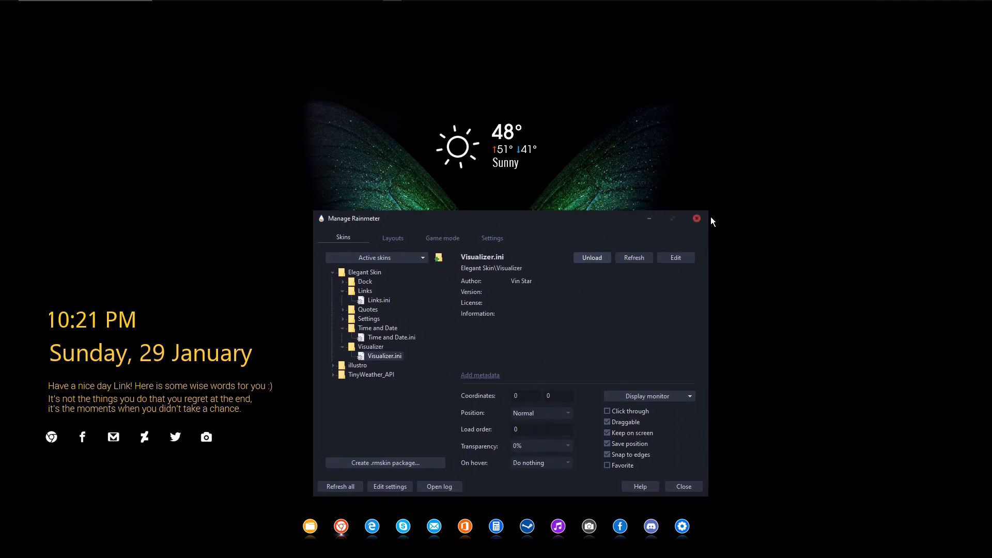
{"action": "left_click", "coordinate": [696, 220]}
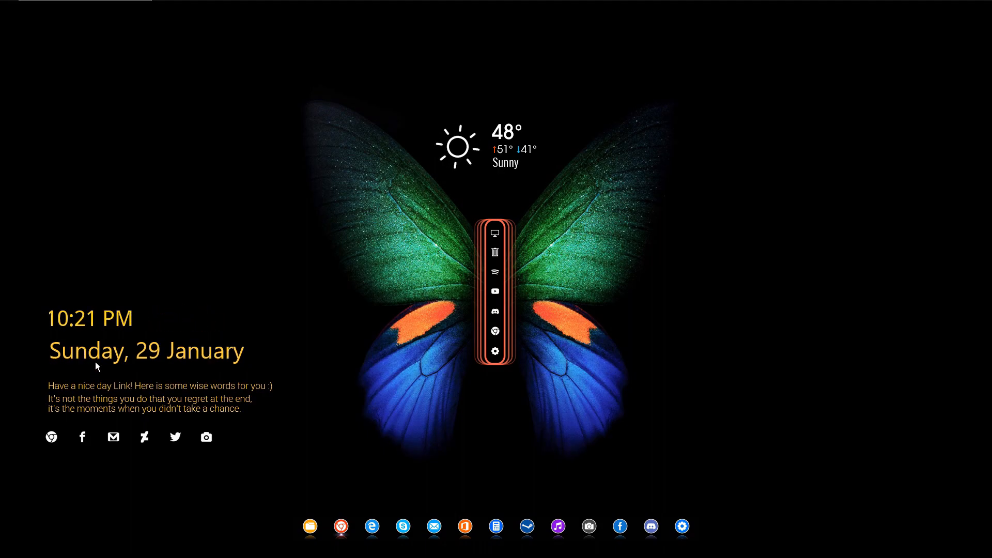
Step: Shrink the time and date text so it fits above the quote, and adjust the quote's size and position beneath it
{"action": "scroll", "coordinate": [97, 365], "scroll_direction": "down", "scroll_amount": 2}
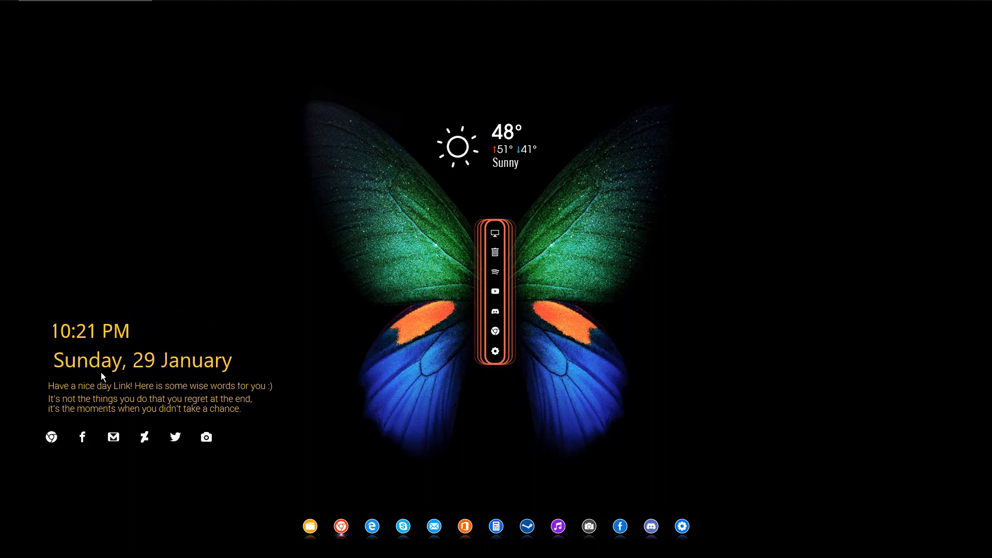
{"action": "scroll", "coordinate": [120, 397], "scroll_direction": "down", "scroll_amount": 2}
{"action": "scroll", "coordinate": [120, 394], "scroll_direction": "up", "scroll_amount": 1}
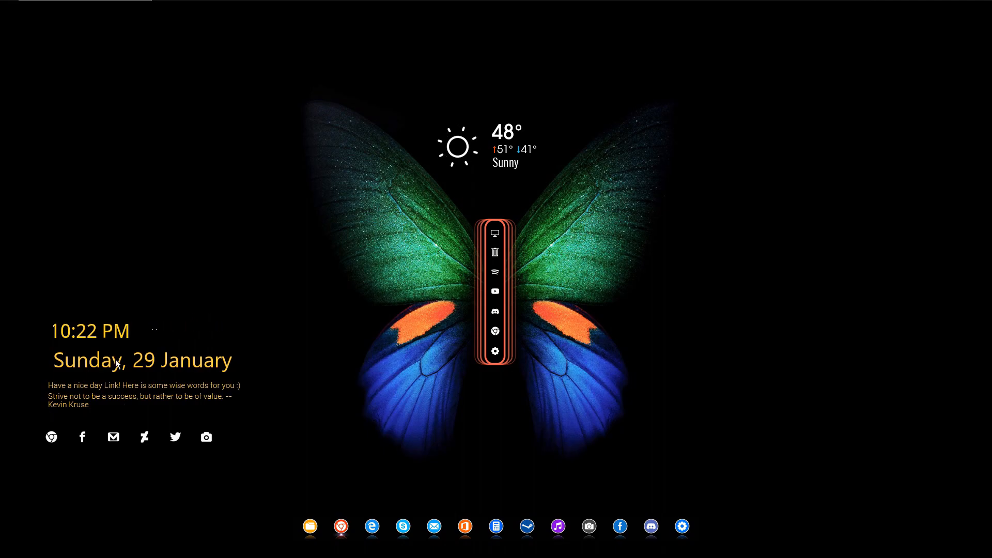
{"action": "scroll", "coordinate": [113, 359], "scroll_direction": "up", "scroll_amount": 1}
{"action": "left_click_drag", "start_coordinate": [105, 385], "coordinate": [109, 391]}
{"action": "scroll", "coordinate": [107, 392], "scroll_direction": "up", "scroll_amount": 2}
Step: Align the quote and link icons with the date's left edge and fine-tune the visualizer beside the time
{"action": "left_click_drag", "start_coordinate": [104, 394], "coordinate": [105, 391]}
{"action": "left_click_drag", "start_coordinate": [53, 437], "coordinate": [63, 437]}
{"action": "left_click_drag", "start_coordinate": [170, 327], "coordinate": [170, 328]}
Step: Check the available settings of the Time and Date skin
{"action": "right_click", "coordinate": [133, 327]}
{"action": "mouse_move", "coordinate": [201, 375]}
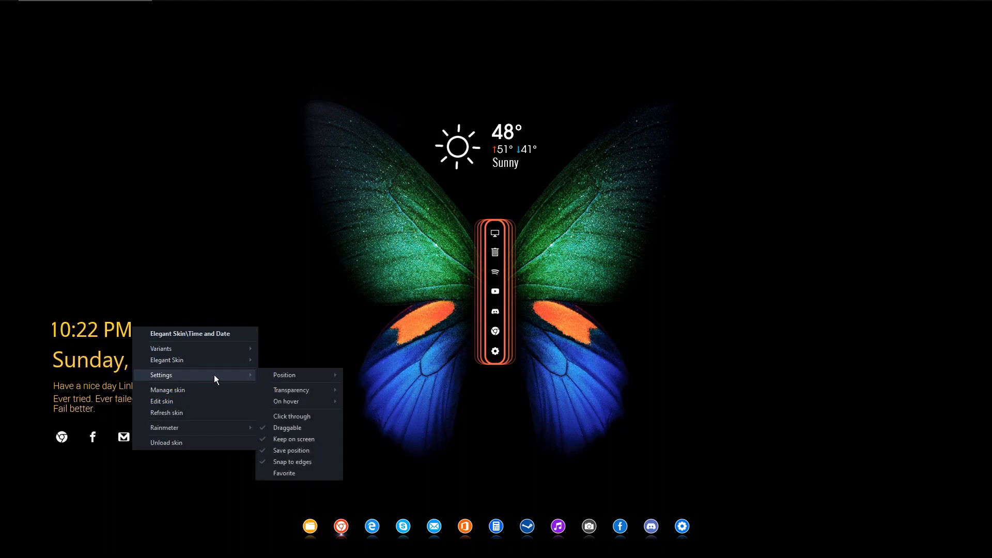
{"action": "left_click", "coordinate": [381, 436]}
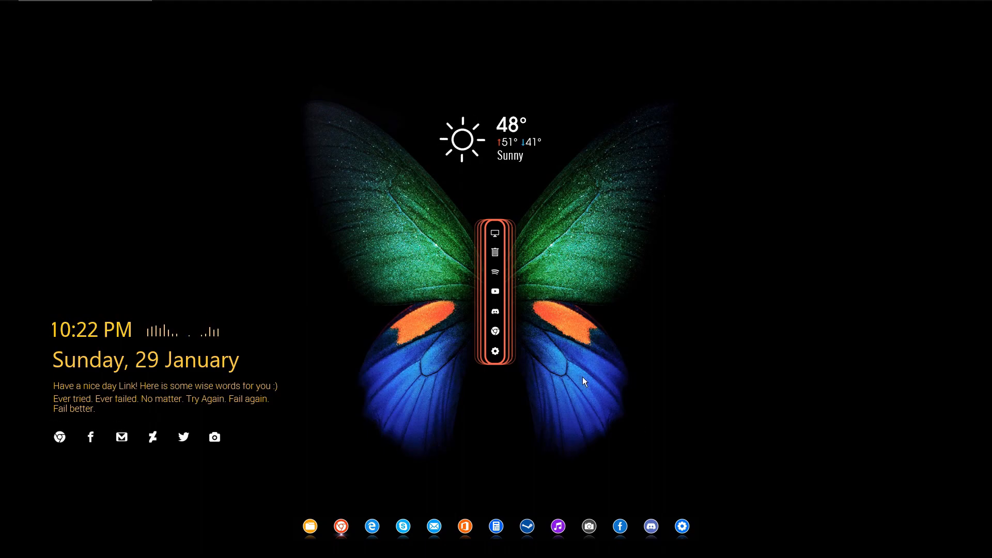
Step: Move the weather skin to the empty area at the lower right of the butterfly, level with the link icons
{"action": "left_click_drag", "start_coordinate": [470, 150], "coordinate": [866, 432]}
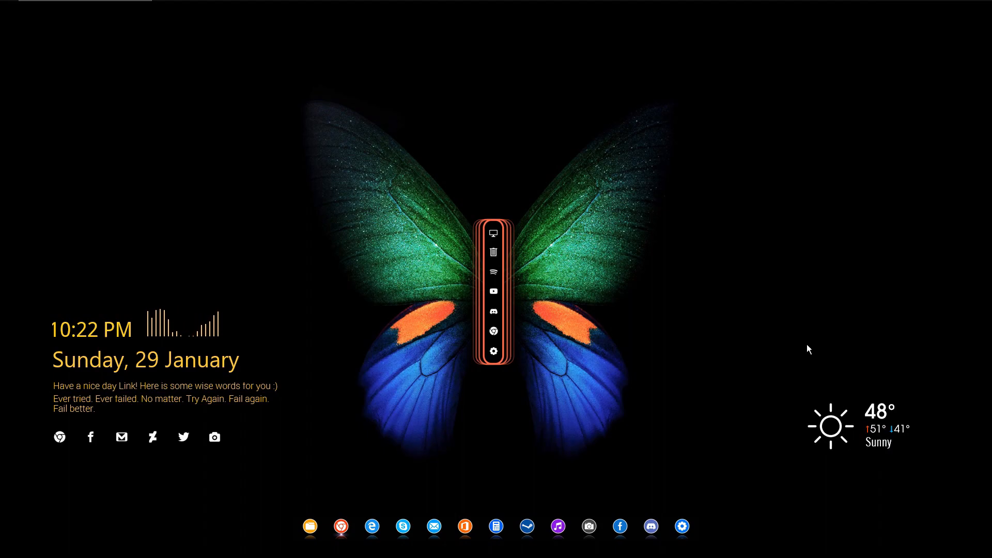
{"action": "mouse_move", "coordinate": [337, 4]}
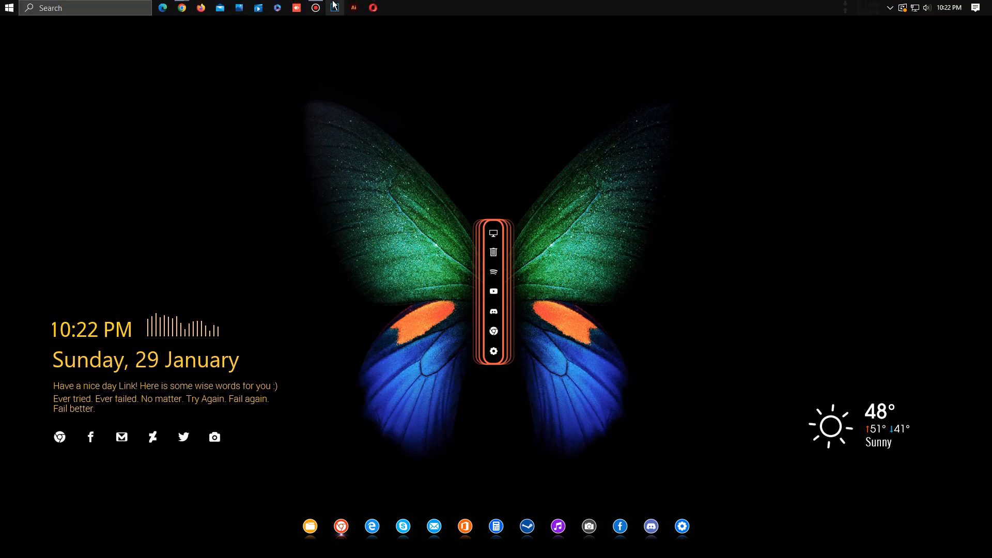